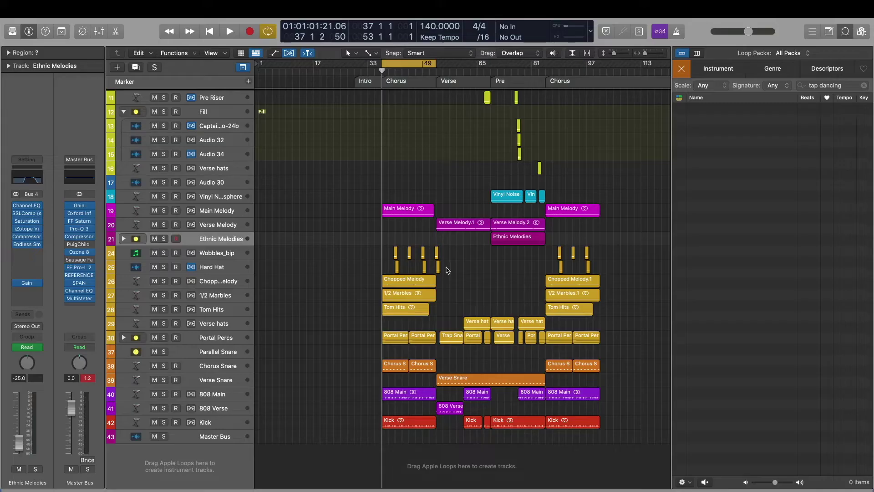
Step: Zoom the timeline in on bars 29–53 and enlarge track rows to show full controls
key(super+Right)
key(super+Right)
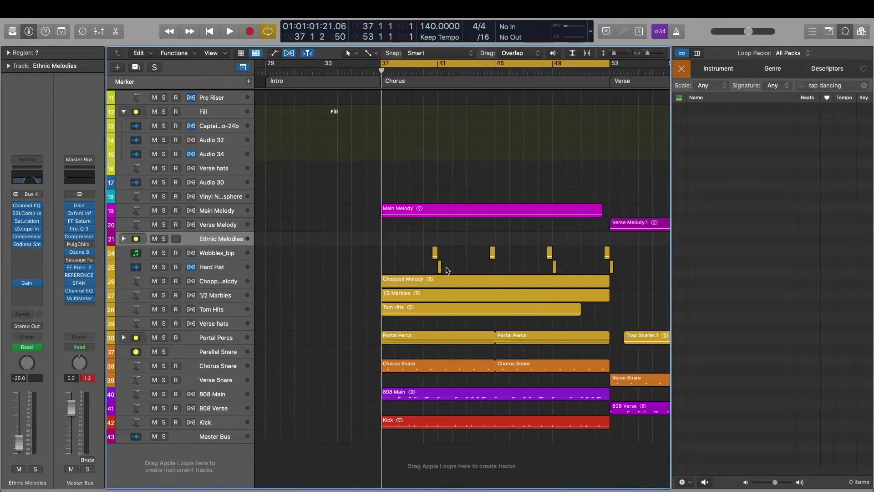
key(super+Down)
key(super+Down)
key(super+Down)
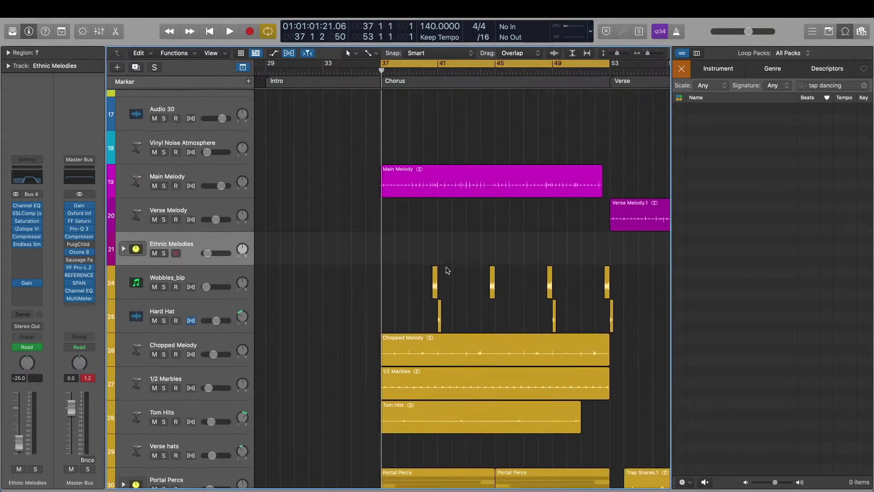
Step: Solo 808 Main, Kick and Chorus Snare and hear them together from bar 37
scroll(447, 270, down, 15)
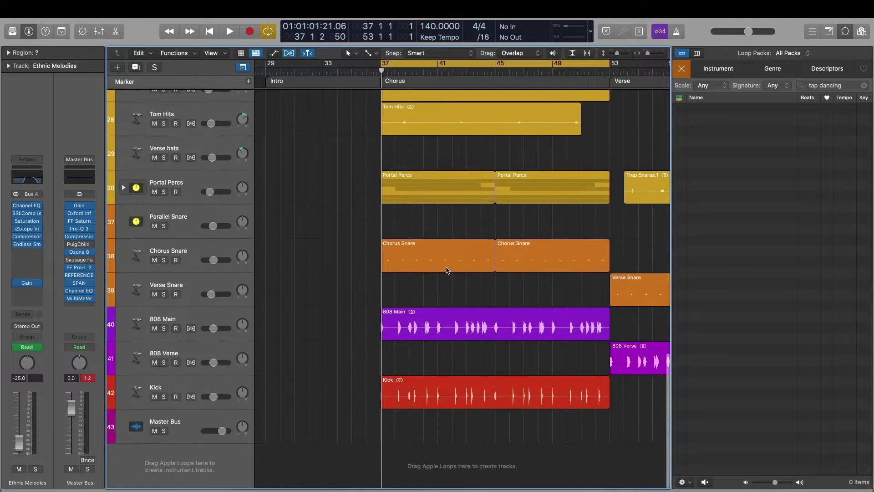
click(164, 328)
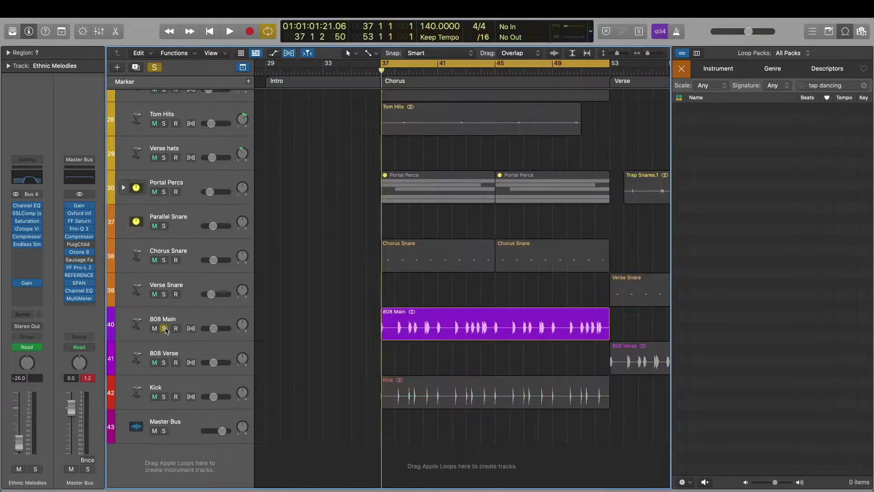
key(space)
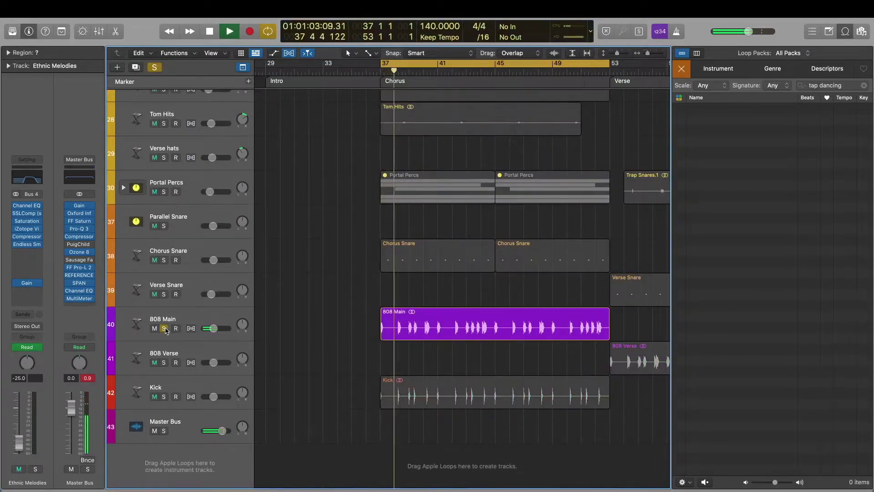
click(197, 320)
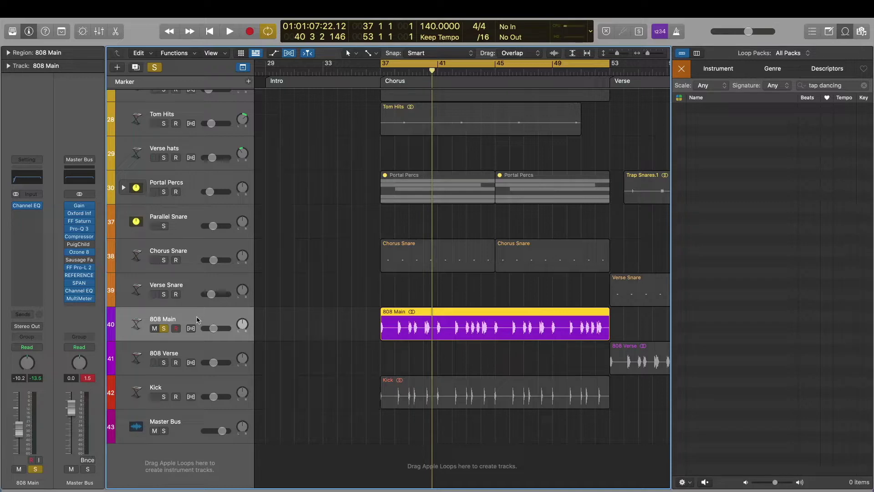
click(164, 396)
click(163, 260)
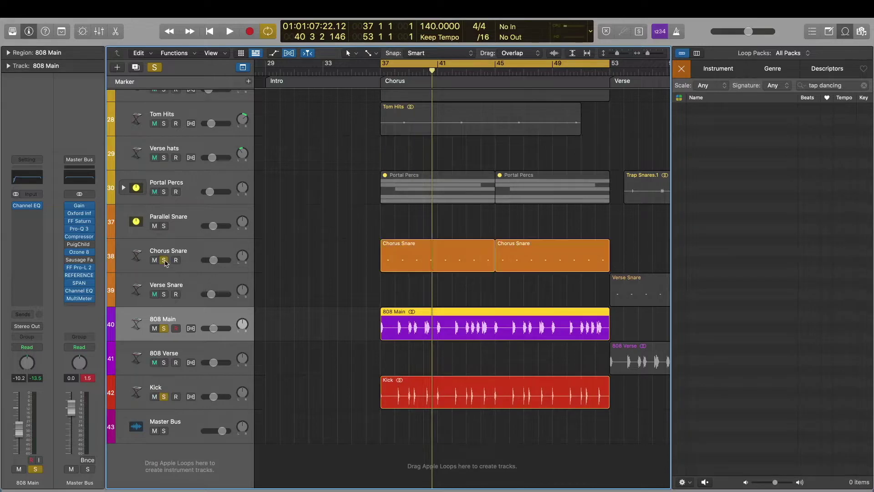
key(space)
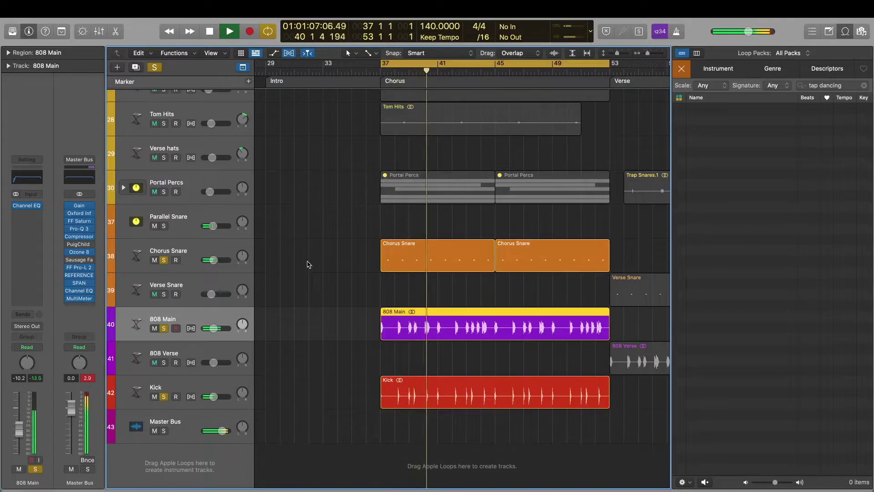
key(space)
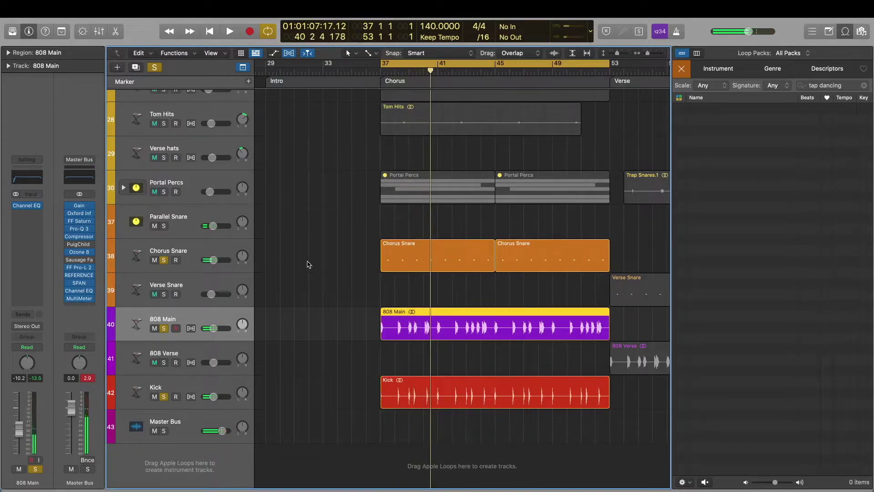
Step: Solo the Portal Percs track and expand it to reveal its subtracks
scroll(309, 264, up, 3)
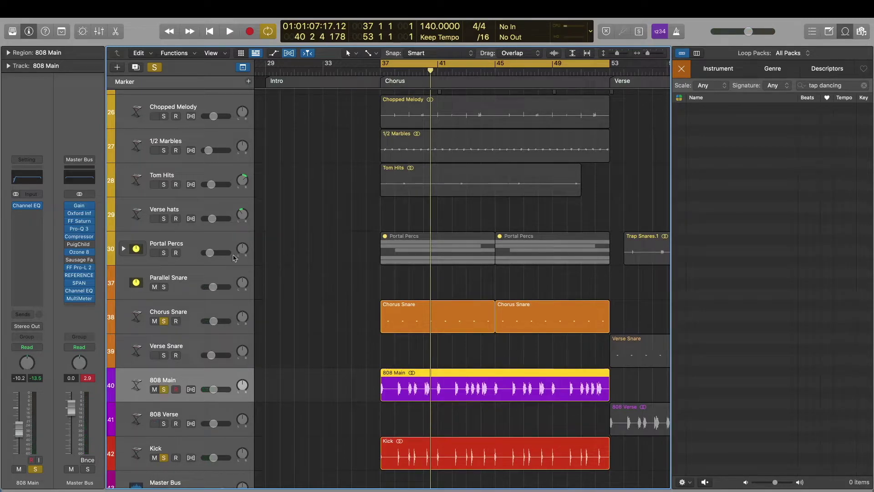
click(164, 253)
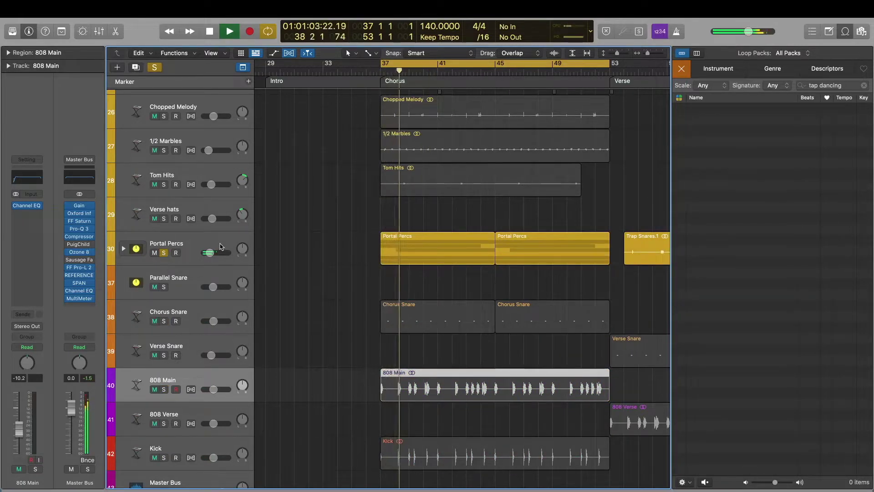
click(187, 246)
click(124, 249)
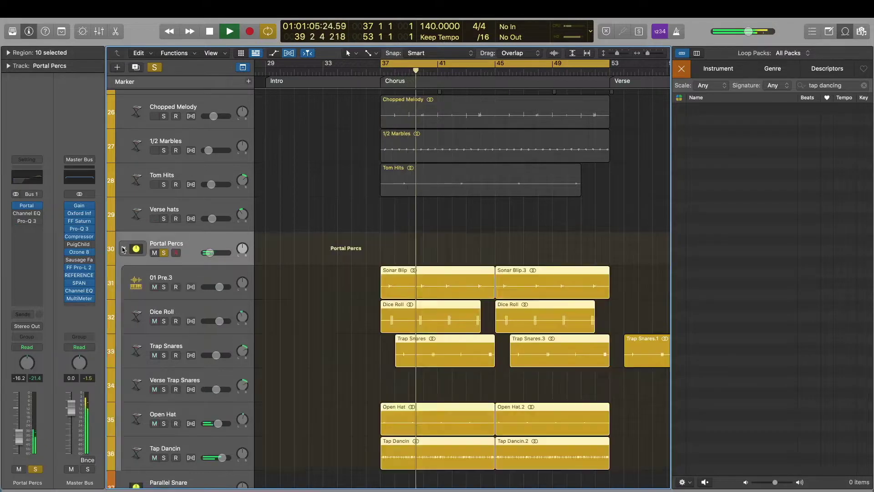
scroll(250, 304, down, 2)
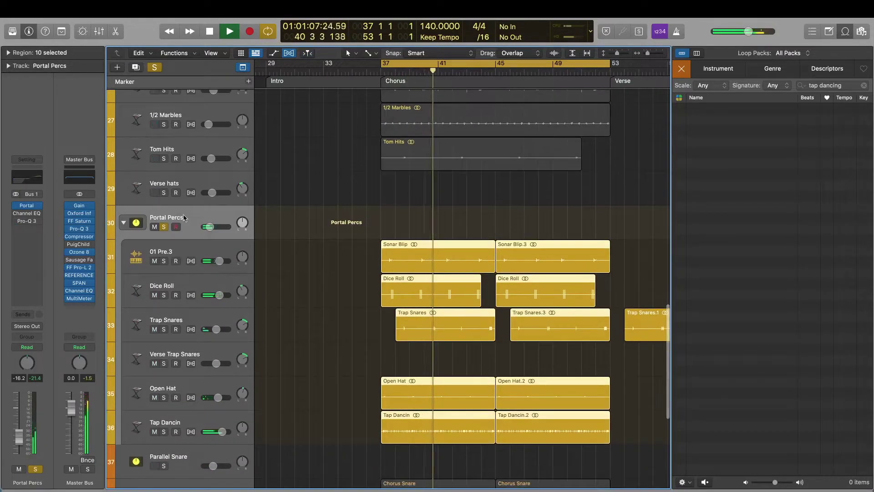
key(space)
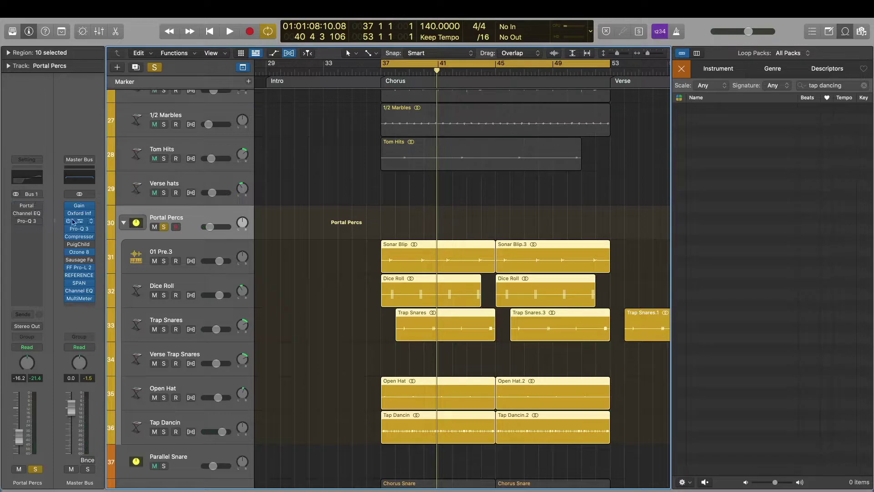
Step: Audition the 01 Pre.3, Dice Roll and Trap Snares layers soloed one at a time
click(171, 255)
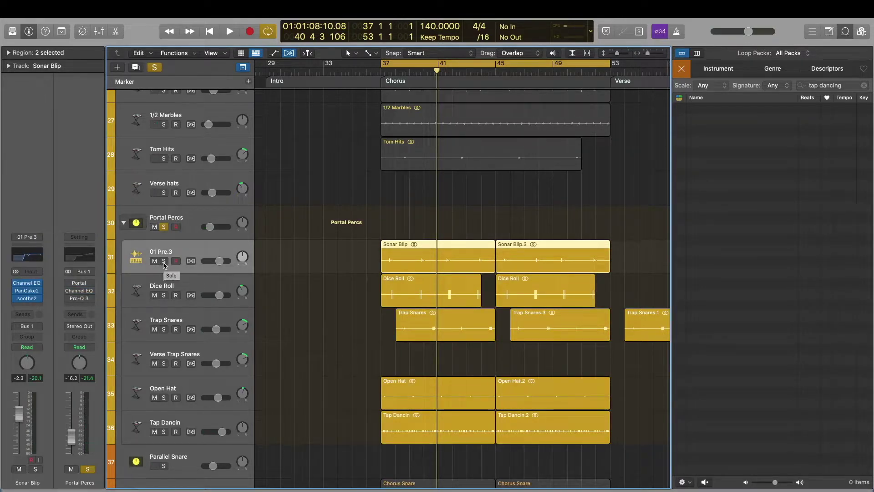
click(164, 261)
key(space)
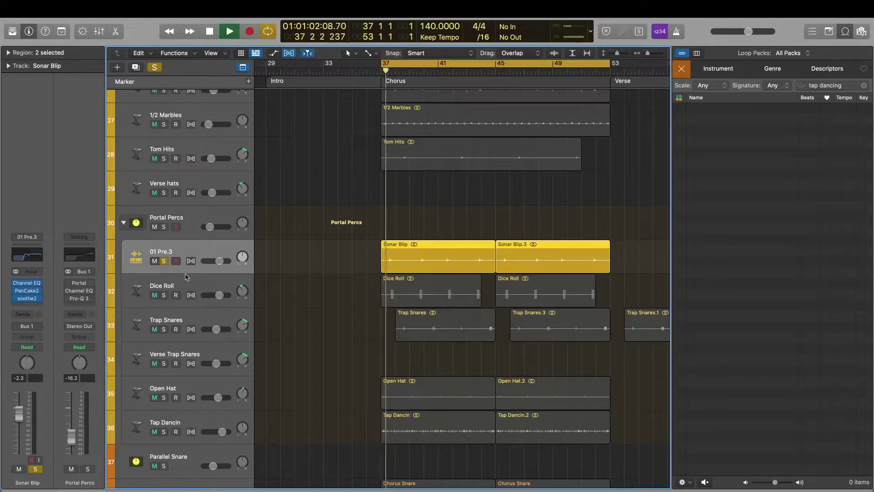
alt+click(164, 296)
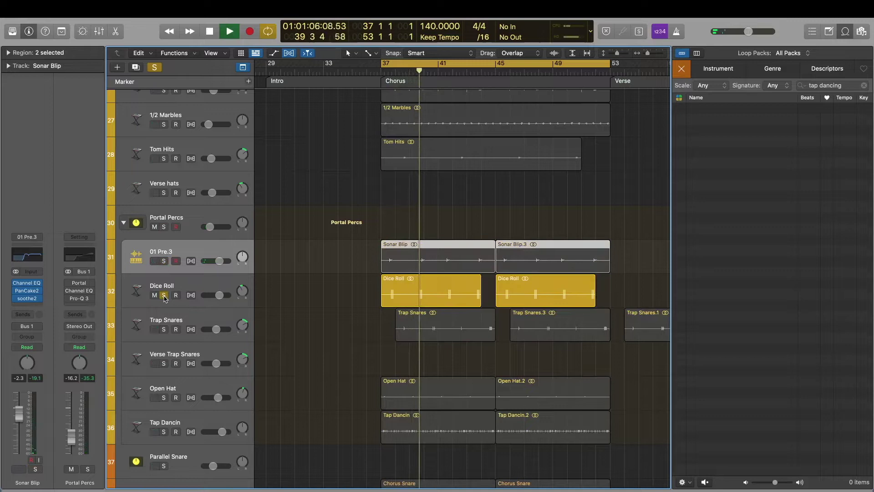
key(space)
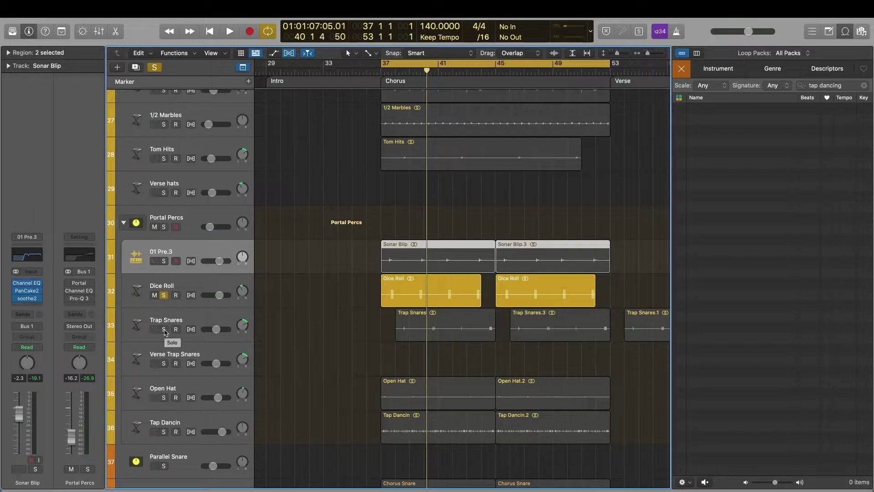
alt+click(164, 330)
key(space)
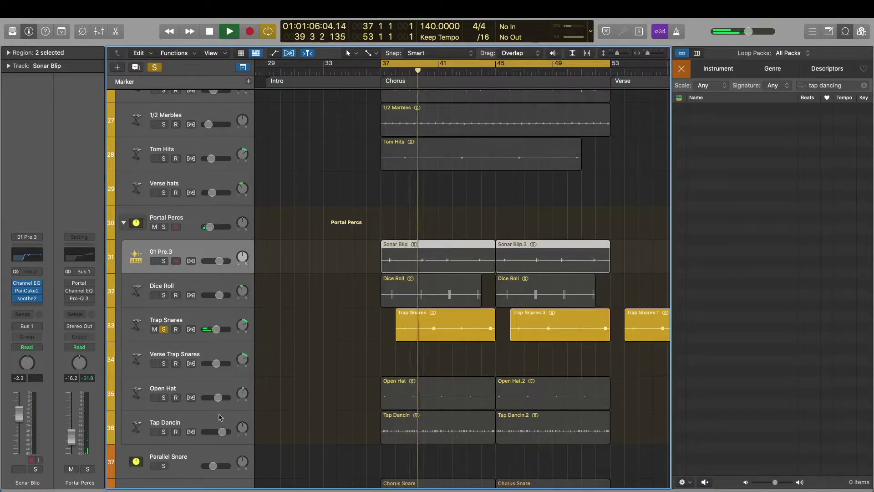
Step: Solo Open Hat and Tap Dancin, then solo the whole Portal Percs stack
click(163, 398)
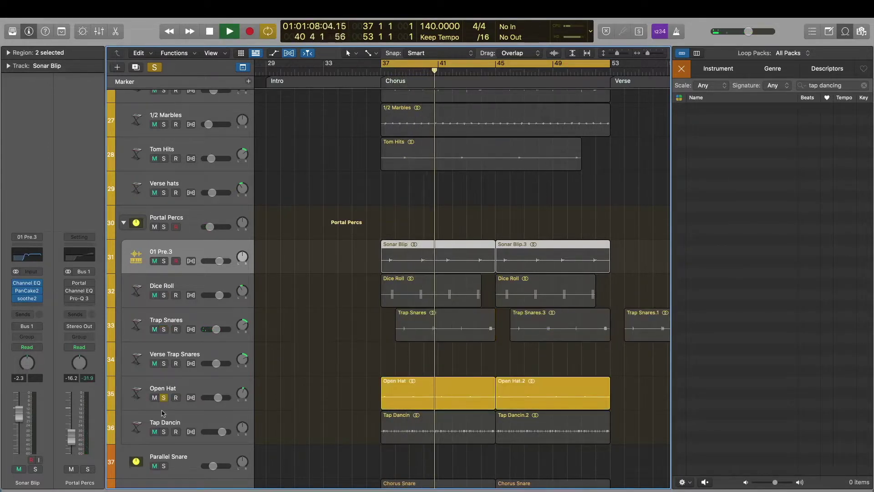
click(165, 437)
click(164, 432)
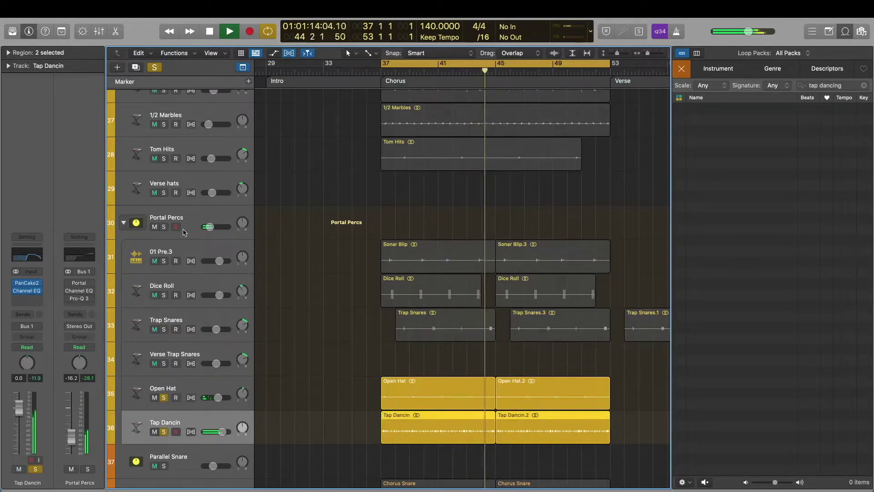
click(164, 227)
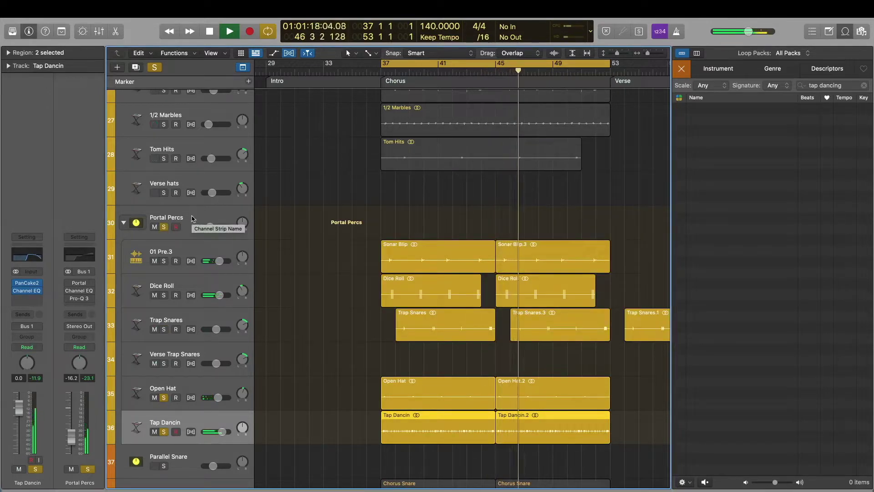
click(192, 219)
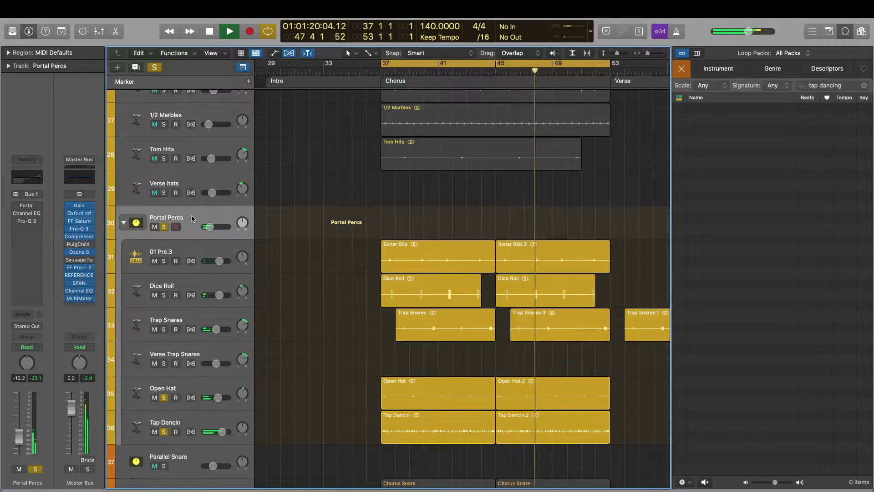
key(space)
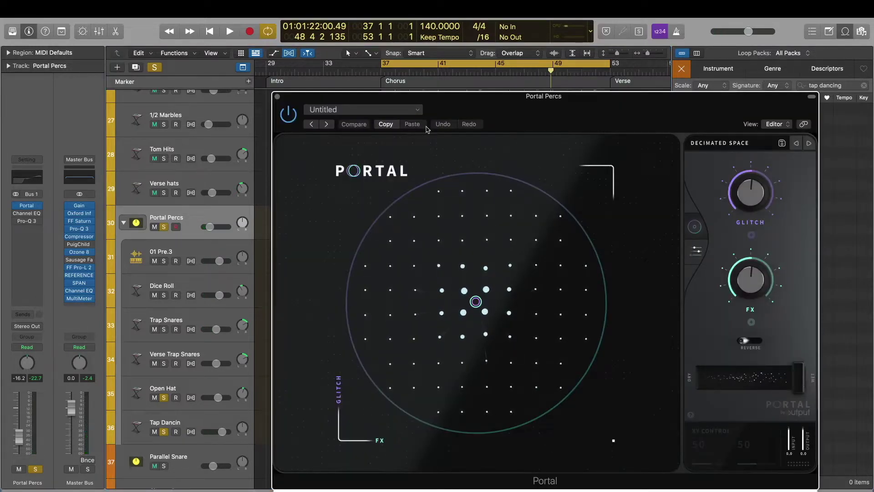
click(277, 98)
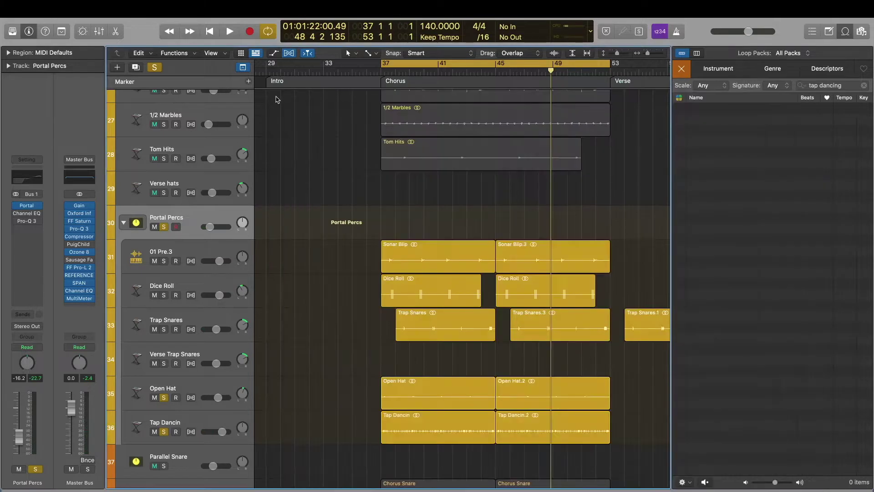
key(space)
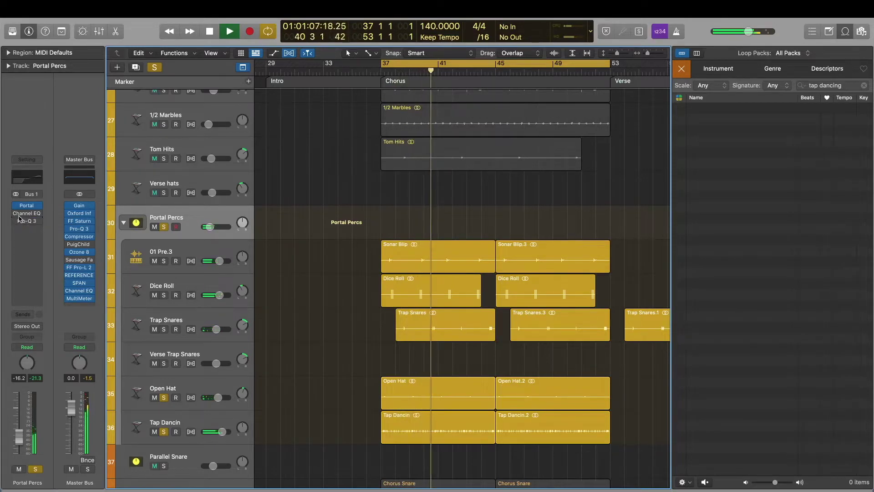
key(space)
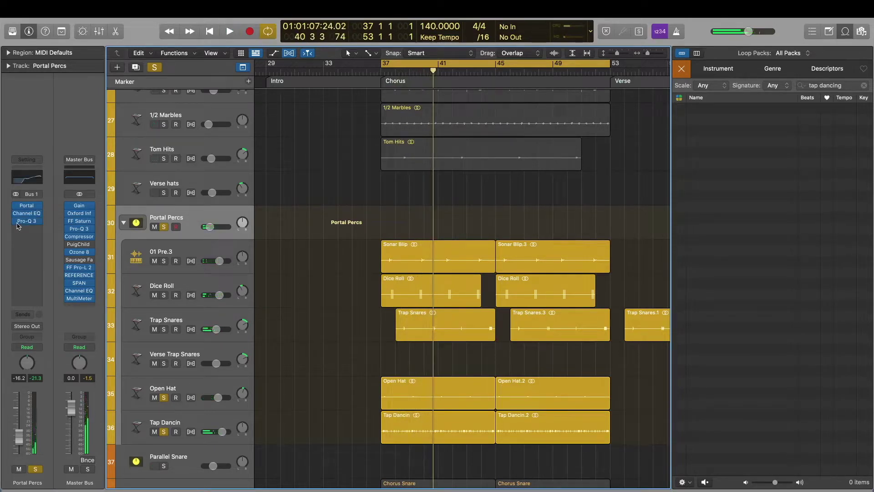
key(space)
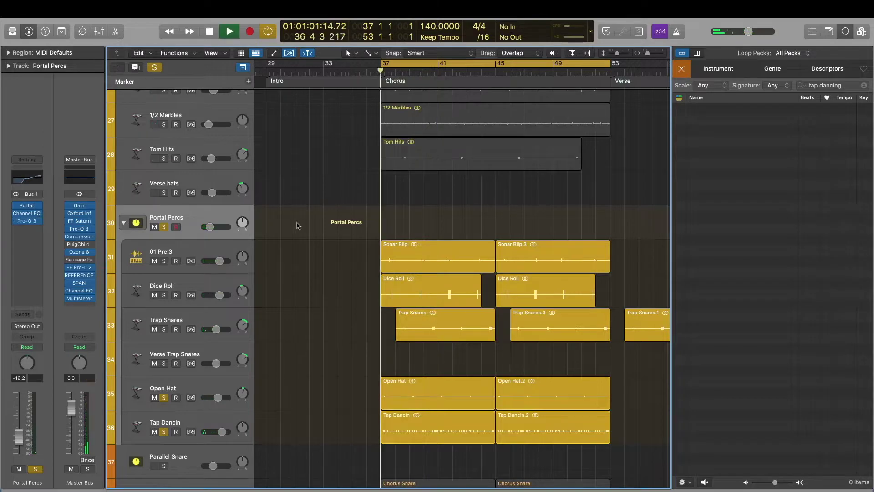
click(26, 221)
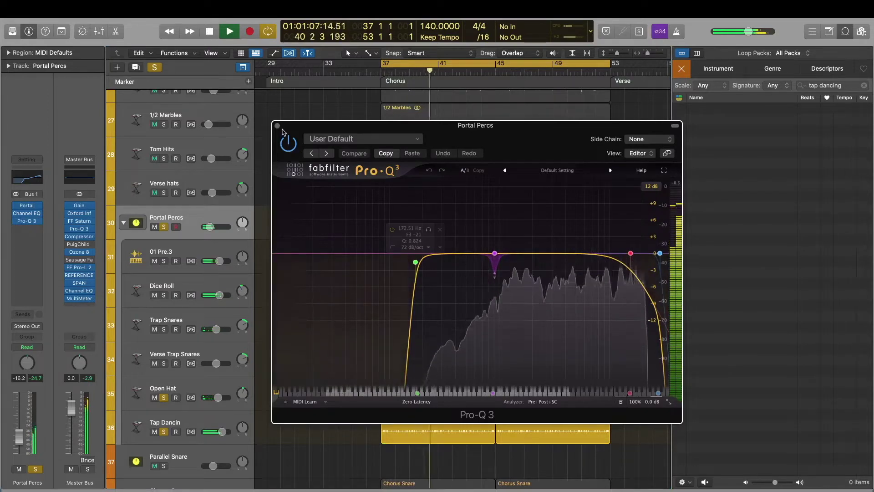
click(278, 125)
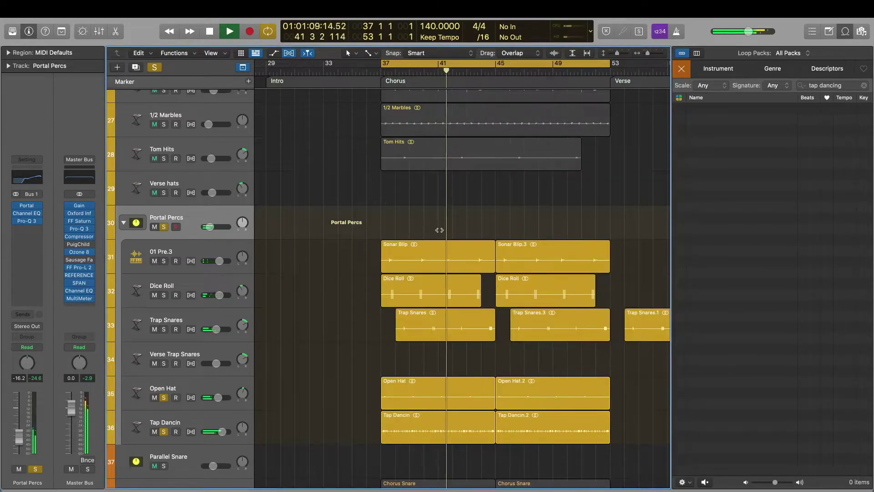
Step: Solo Chopped Melody, 1/2 Marbles and Tom Hits in one drag and play from bar 37
key(space)
scroll(279, 214, up, 3)
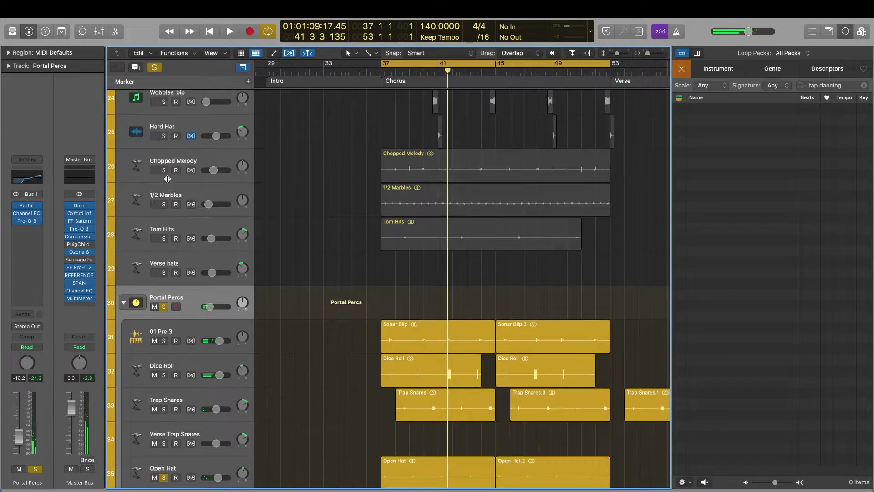
drag(164, 170, 169, 238)
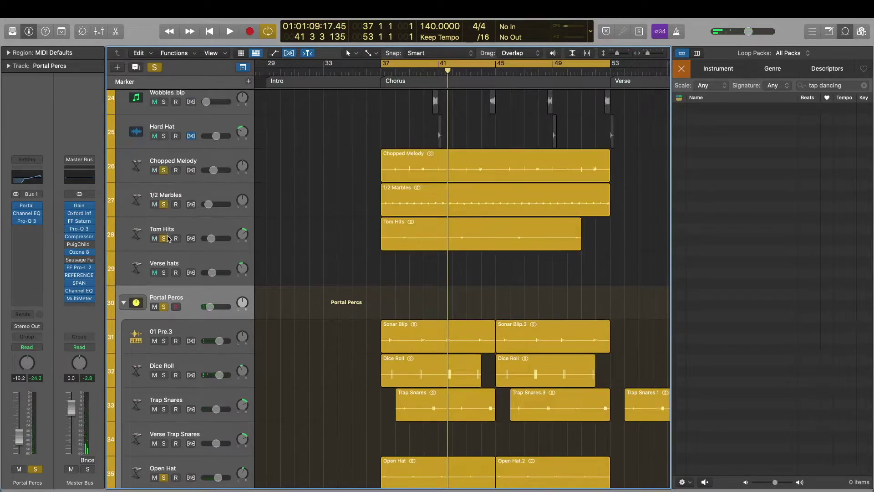
key(space)
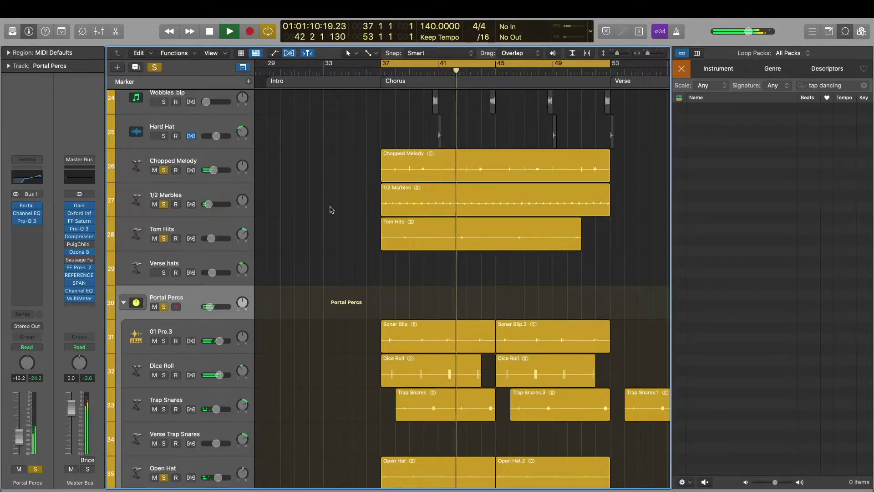
scroll(332, 209, up, 6)
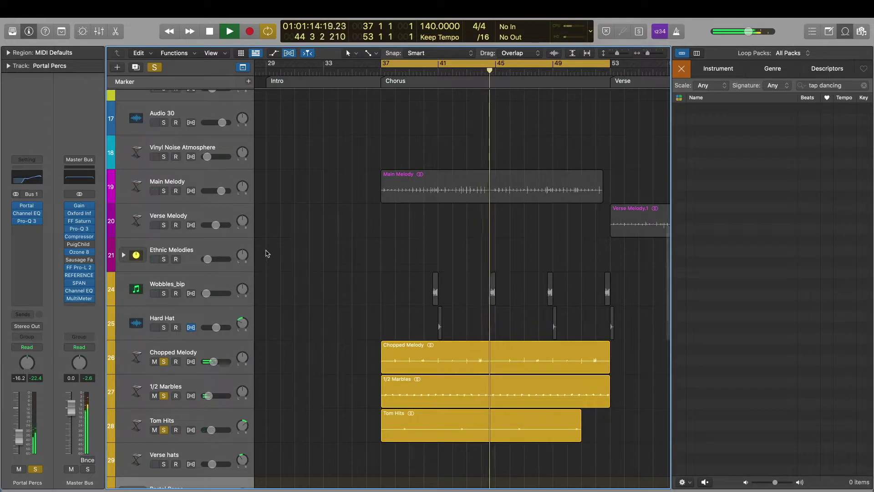
key(space)
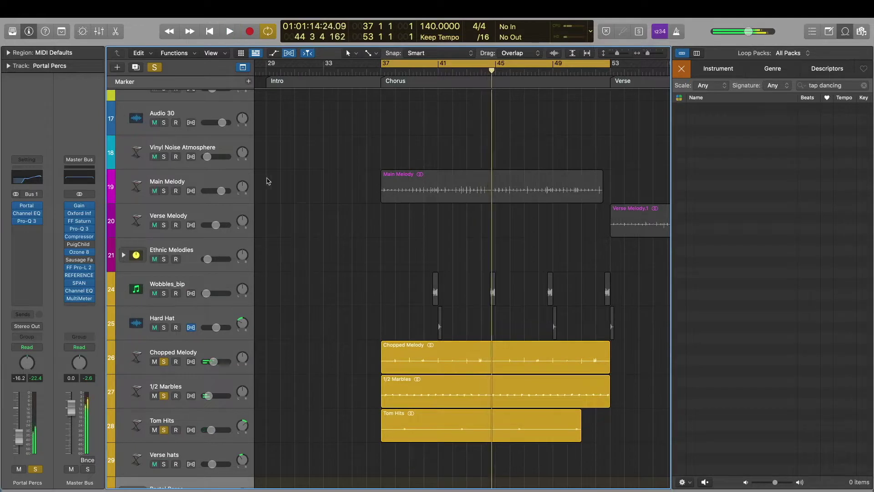
Step: Play Main Melody soloed from bar 37, then remove its solo so the full arrangement plays
alt+click(164, 191)
key(space)
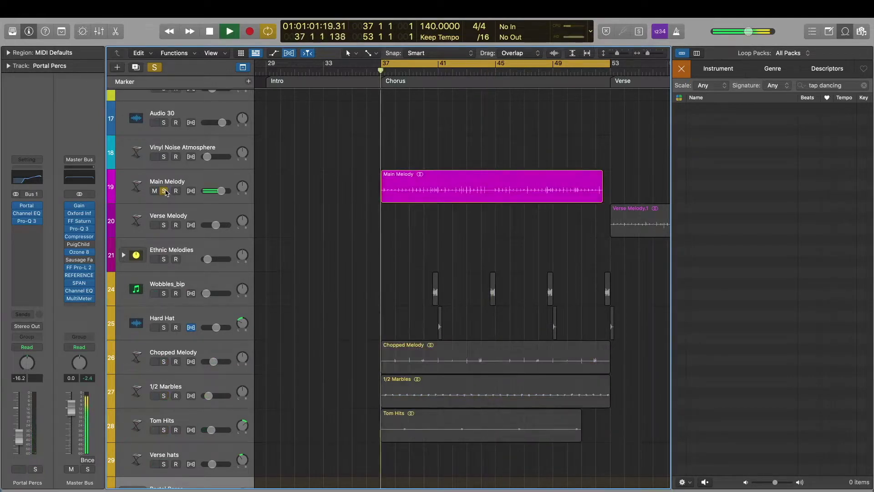
click(193, 183)
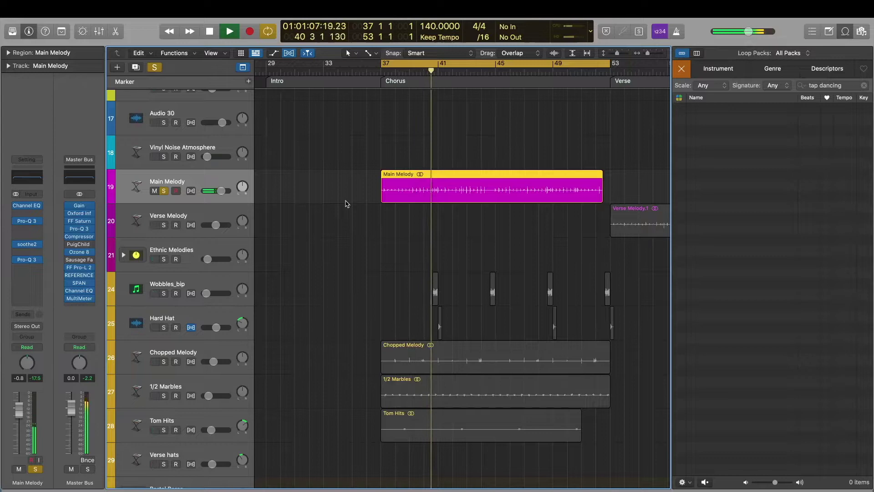
key(space)
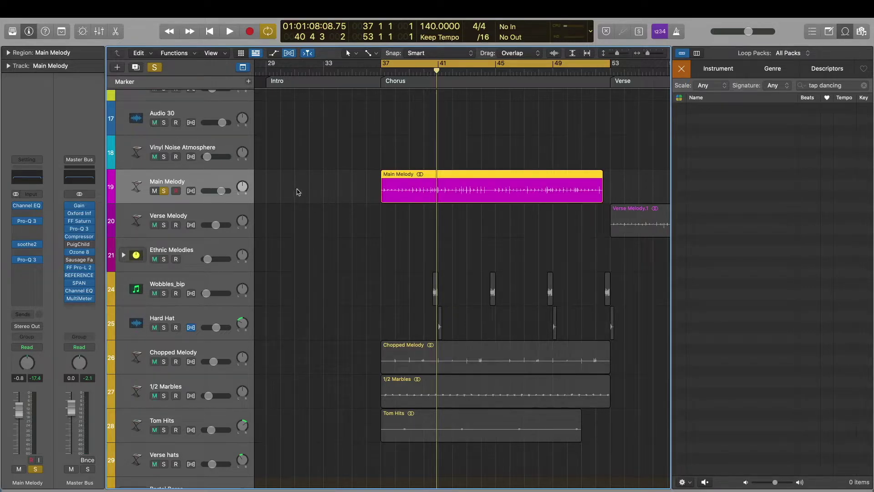
key(space)
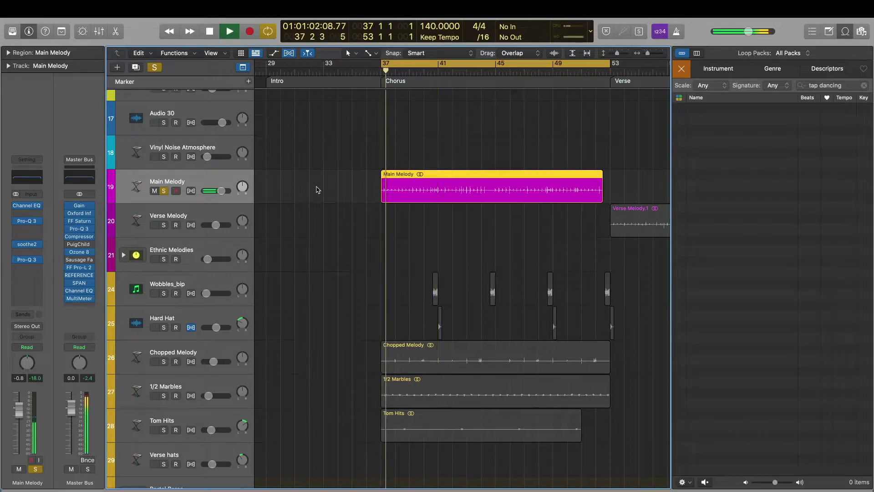
click(167, 193)
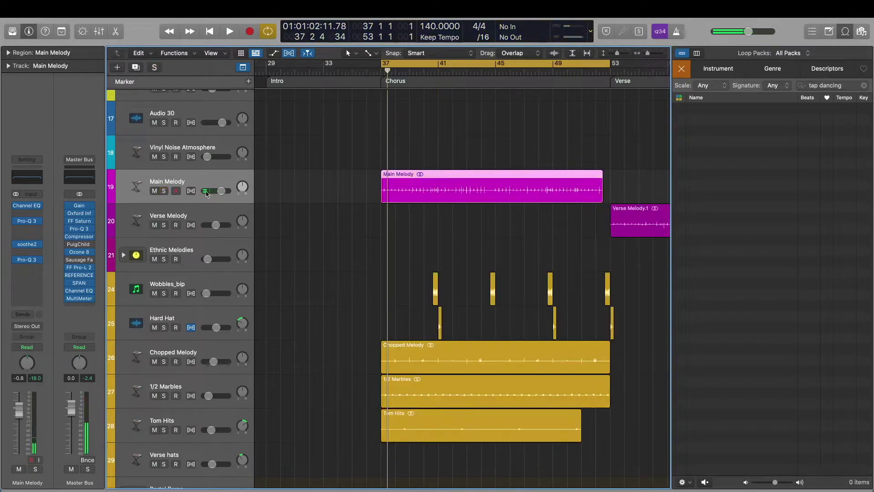
Step: Play the full arrangement while scrolling down to the 808 tracks
key(space)
scroll(330, 194, down, 10)
scroll(332, 195, down, 5)
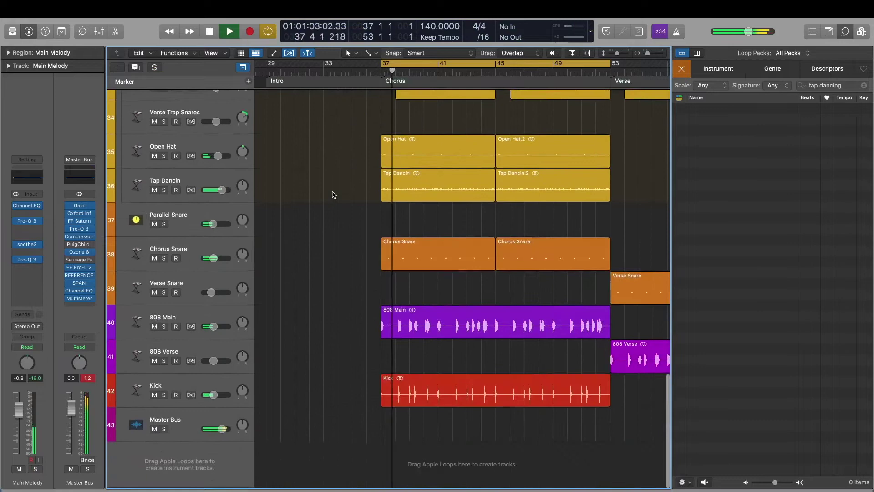
scroll(448, 230, right, 5)
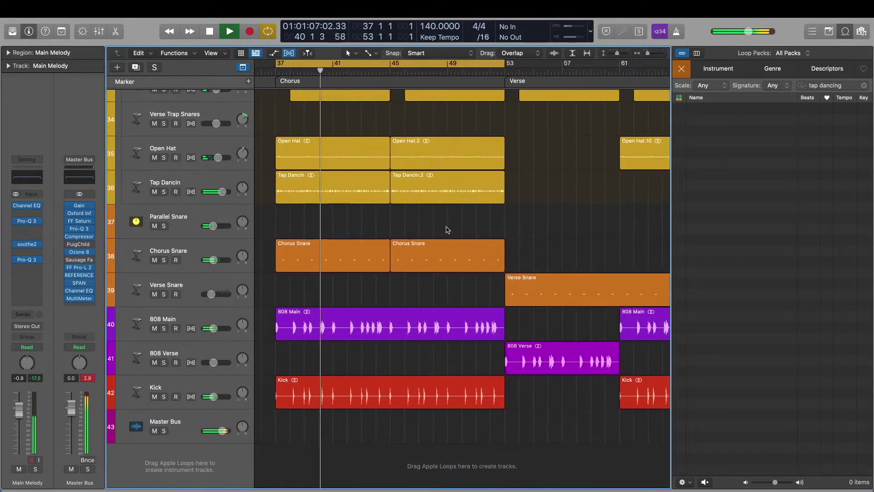
key(space)
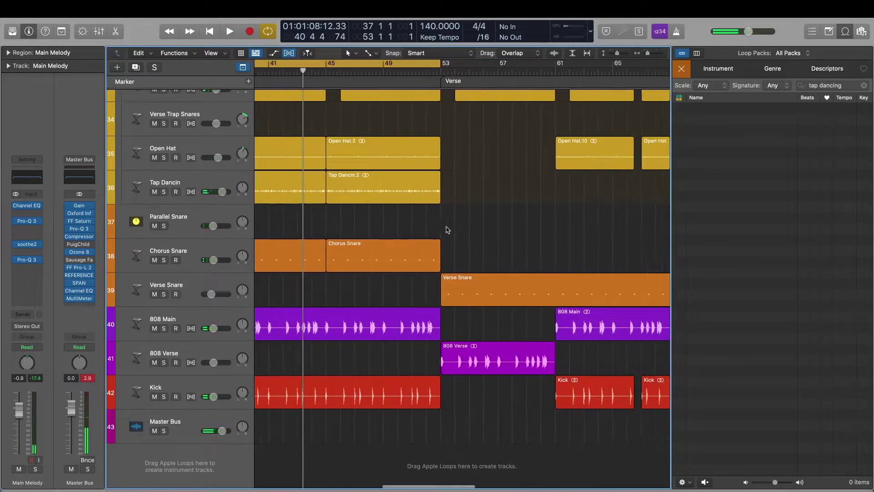
Step: Zoom out to the whole song and set the cycle range to bars 69–86
scroll(448, 230, right, 5)
key(super+Up)
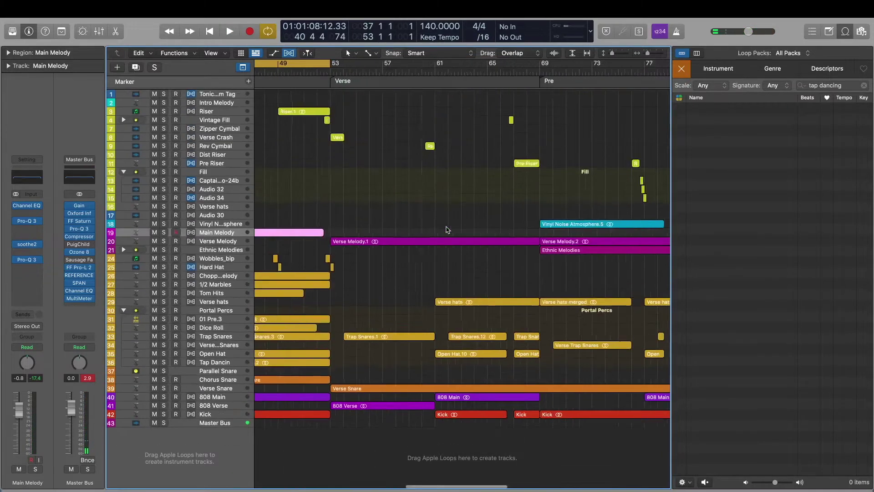
key(super+Left)
key(super+Left)
key(super+Left)
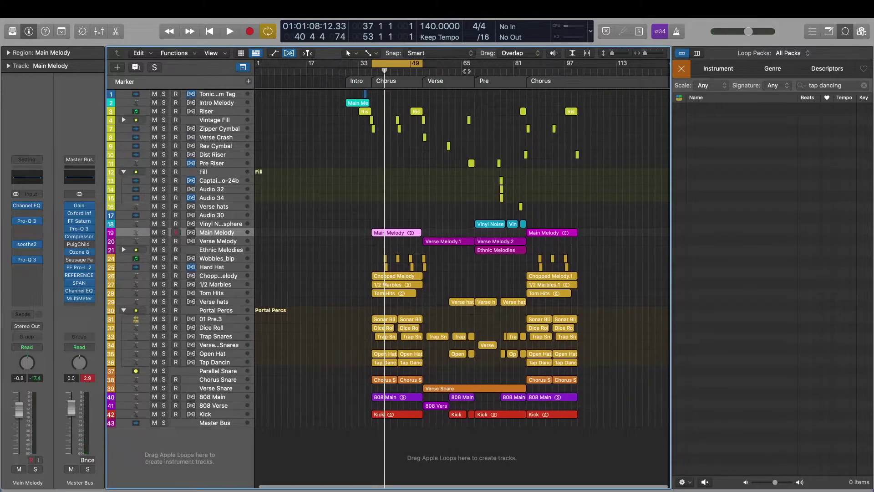
drag(477, 65, 535, 65)
key(z)
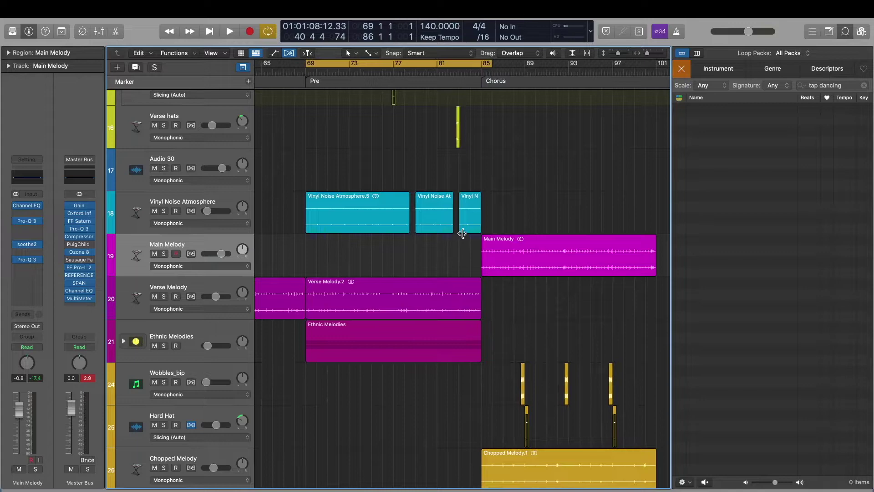
Step: Select Ethnic Melodies, toggle its solo off again, and play from bar 69
click(230, 337)
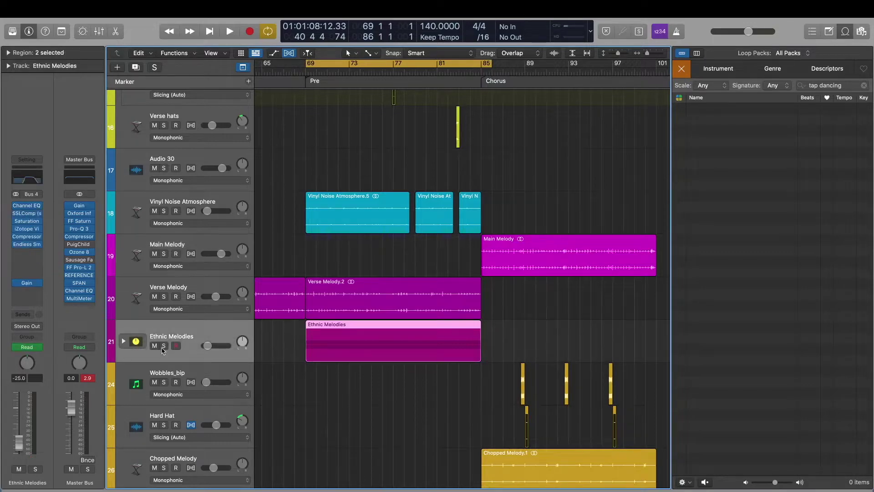
click(164, 346)
click(164, 346)
key(space)
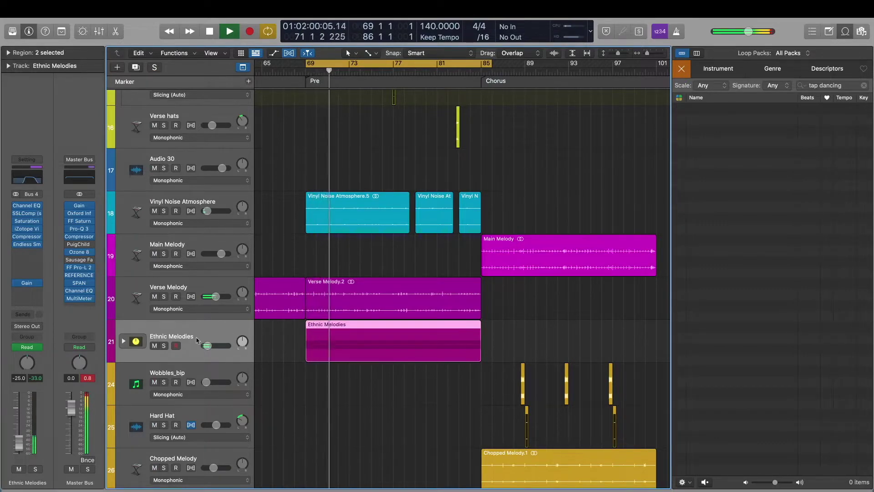
key(space)
Step: Expand Ethnic Melodies to show Japanese Koto, then solo the stack and play it
click(123, 341)
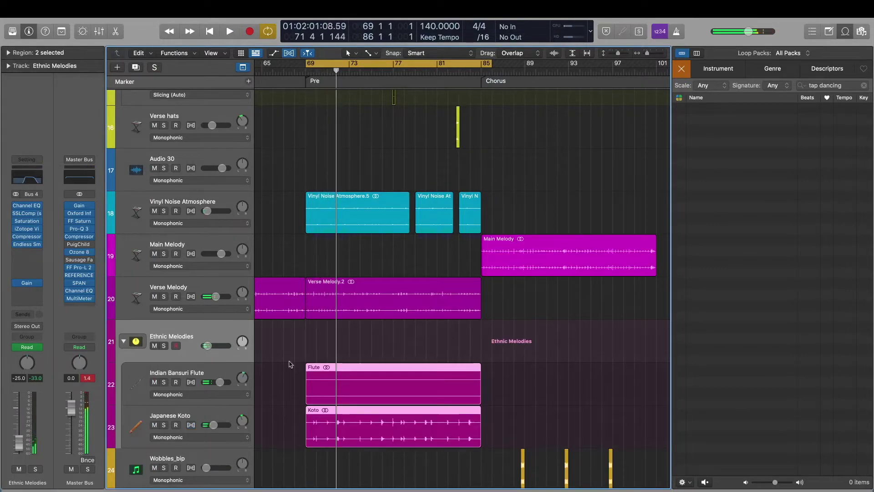
scroll(367, 353, down, 1)
scroll(367, 353, down, 3)
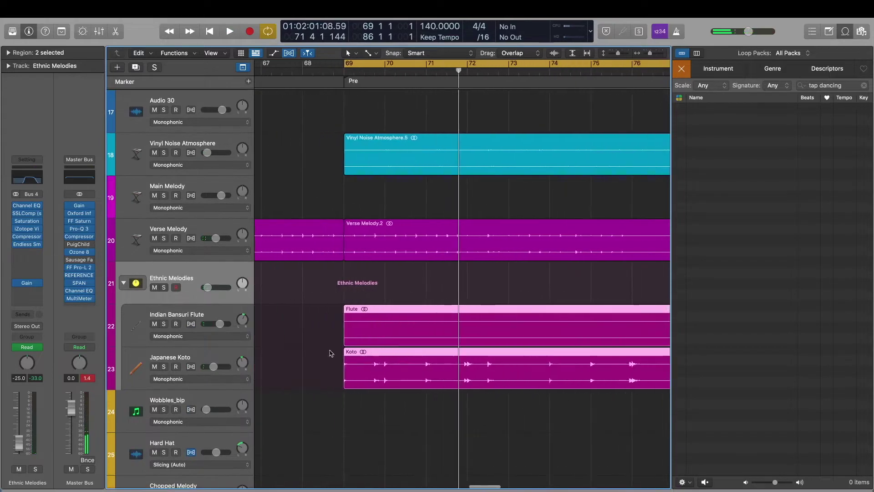
click(227, 350)
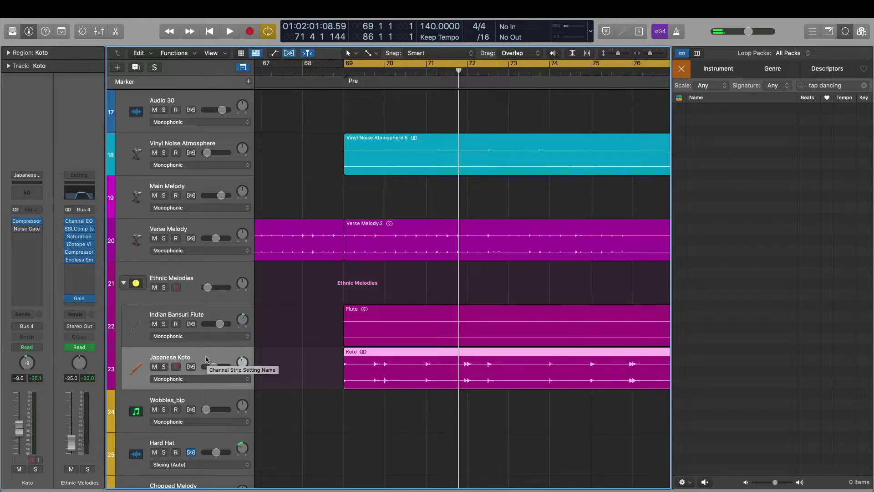
click(164, 288)
key(space)
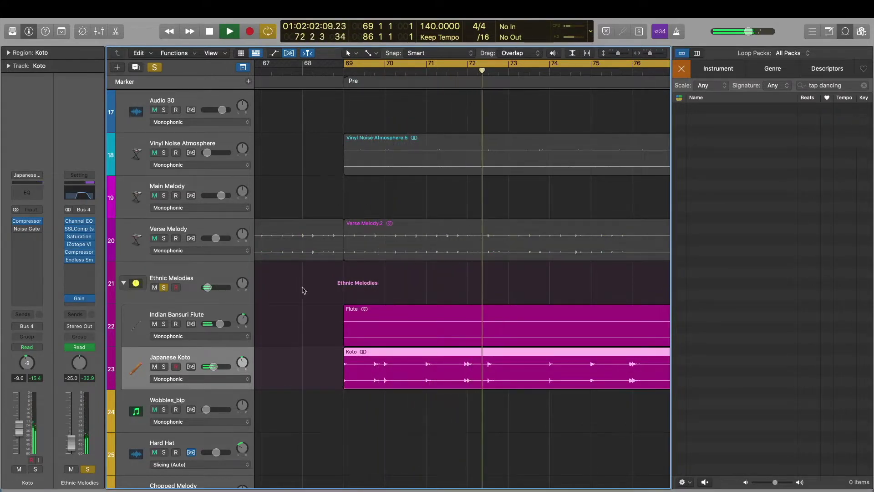
key(space)
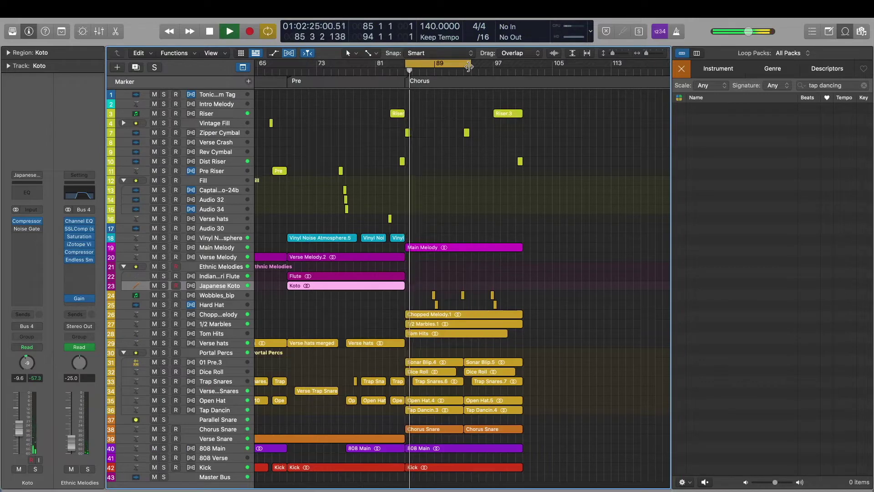
Step: Stop playback and deselect the Koto region
key(space)
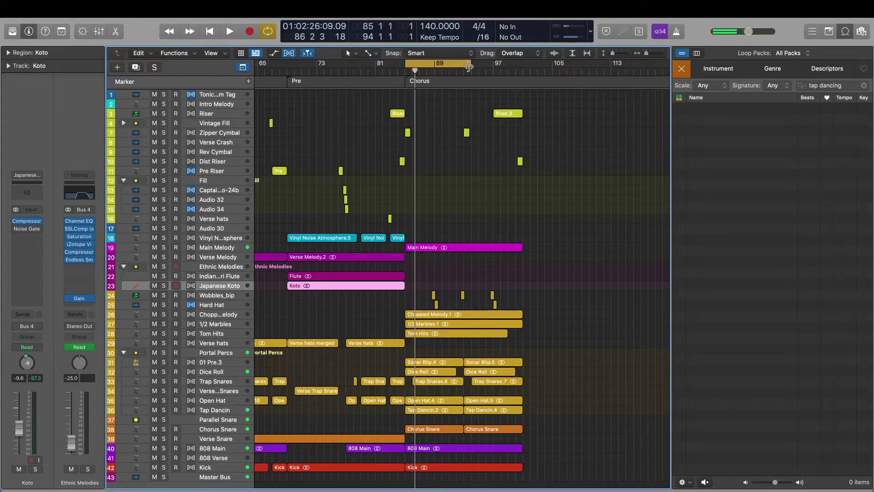
scroll(449, 110, down, 5)
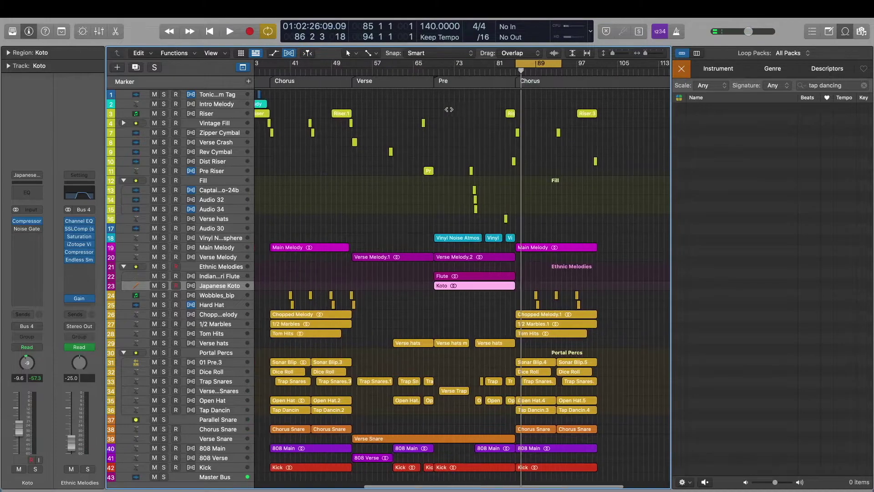
click(450, 113)
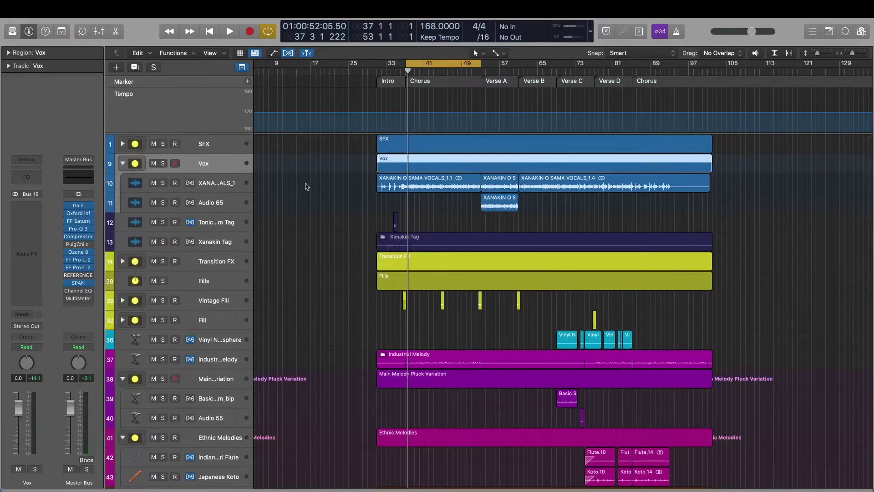
click(162, 163)
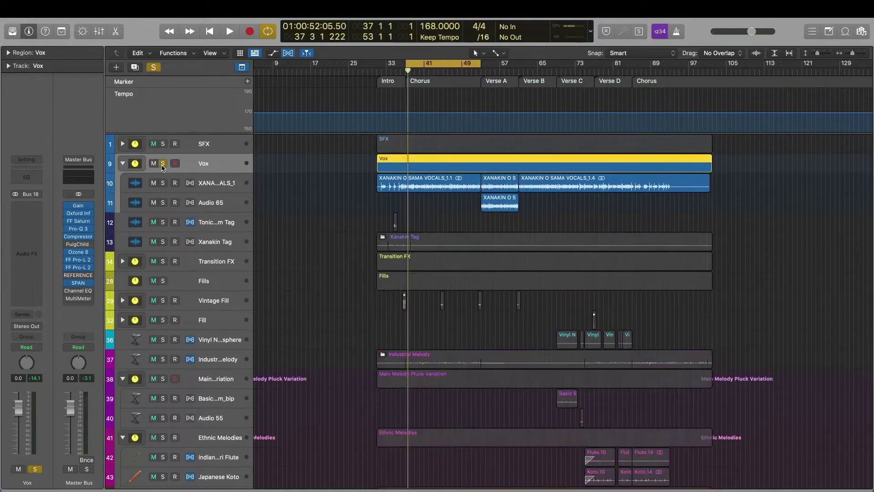
key(space)
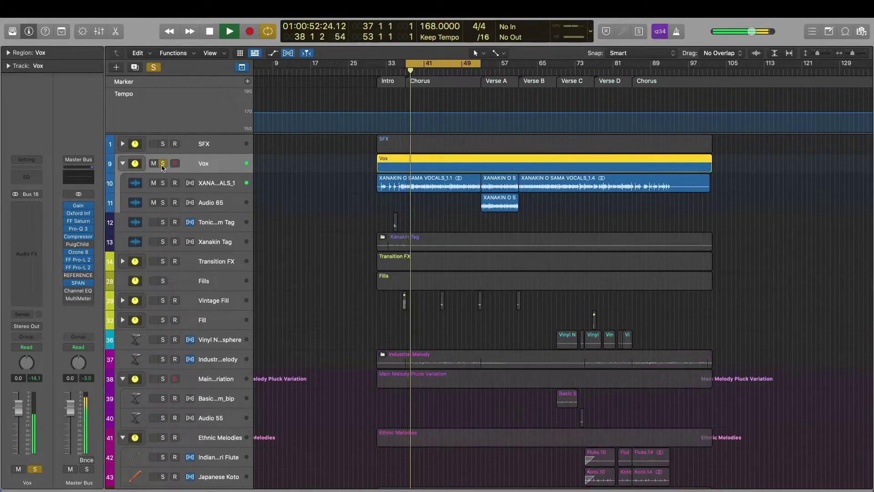
key(space)
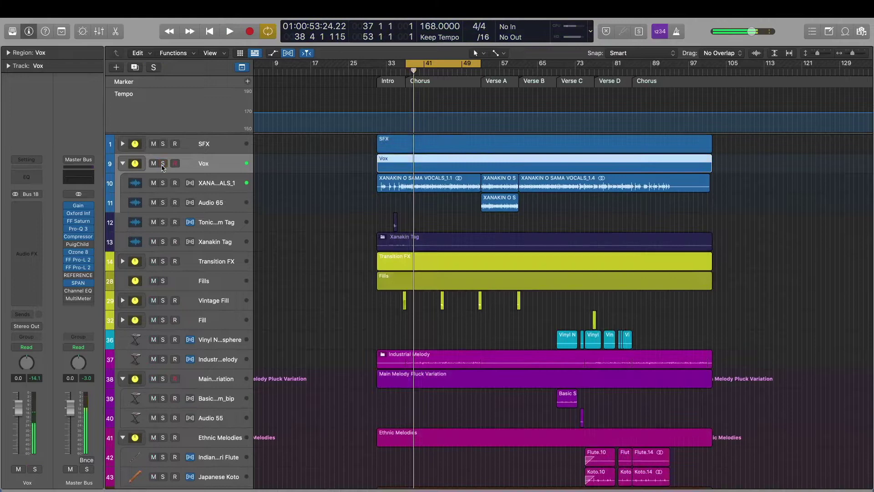
click(163, 164)
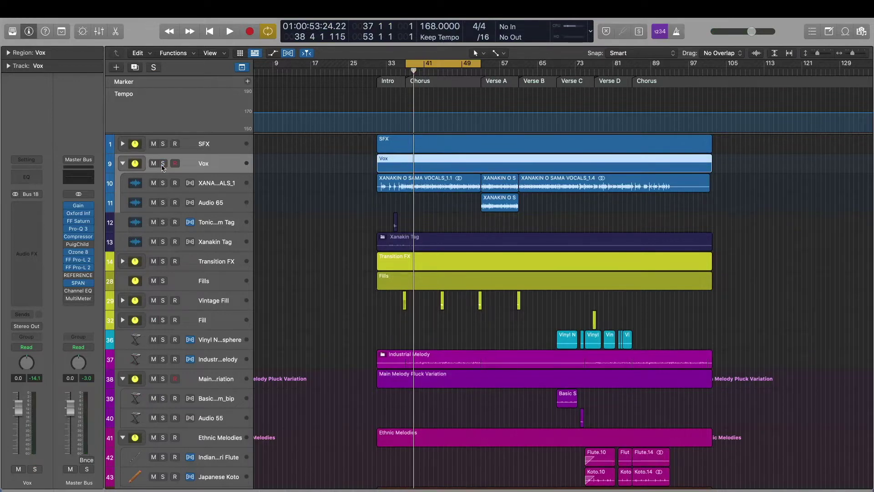
Step: Solo track 82 Chorus 808 and make the track rows taller
scroll(315, 204, down, 20)
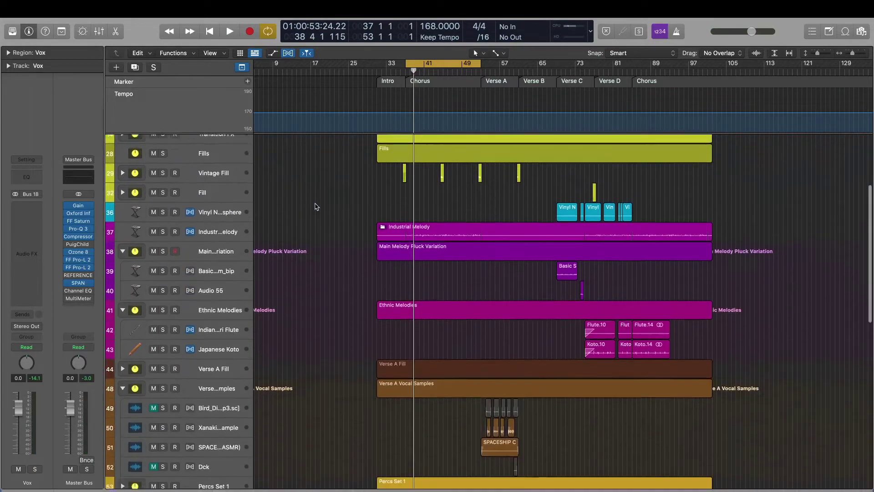
scroll(315, 205, up, 1)
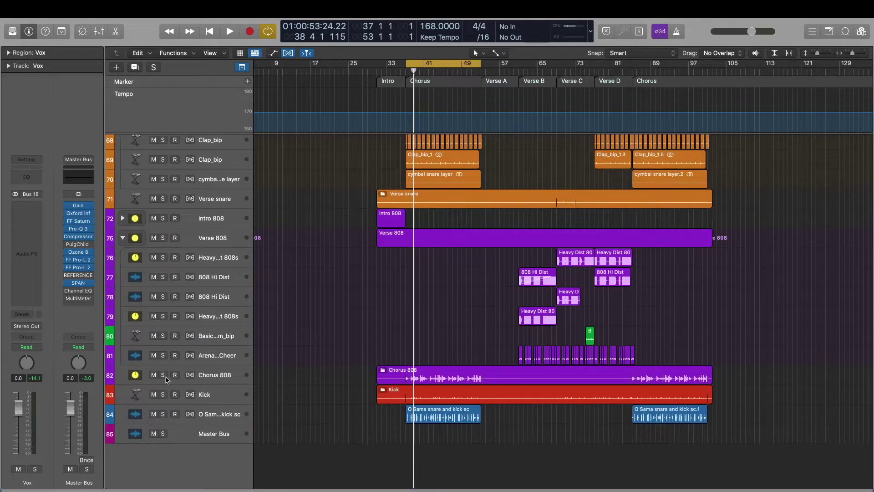
click(163, 376)
key(super+Down)
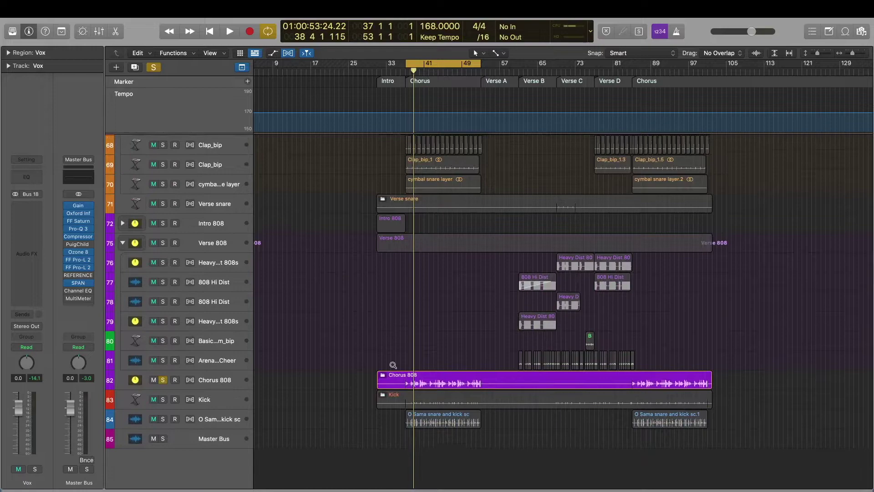
key(super+Right)
key(super+Right)
key(super+Right)
key(super+Right)
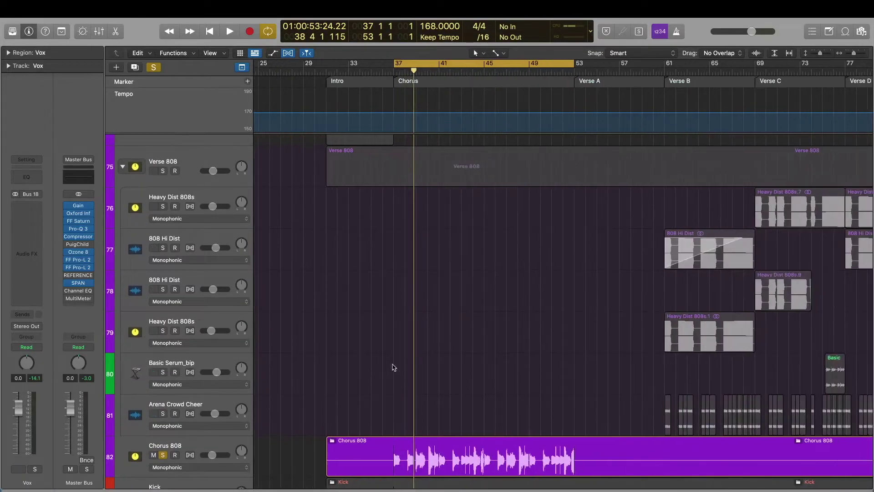
scroll(394, 368, down, 1)
scroll(394, 368, down, 5)
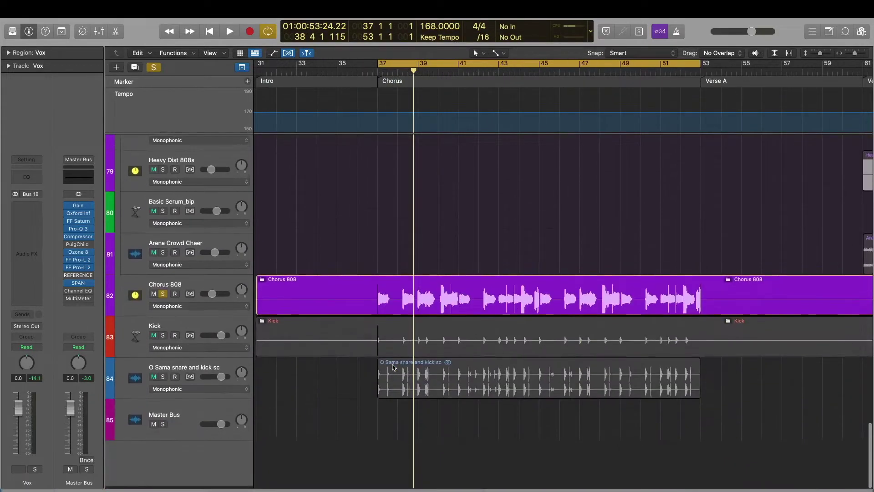
key(space)
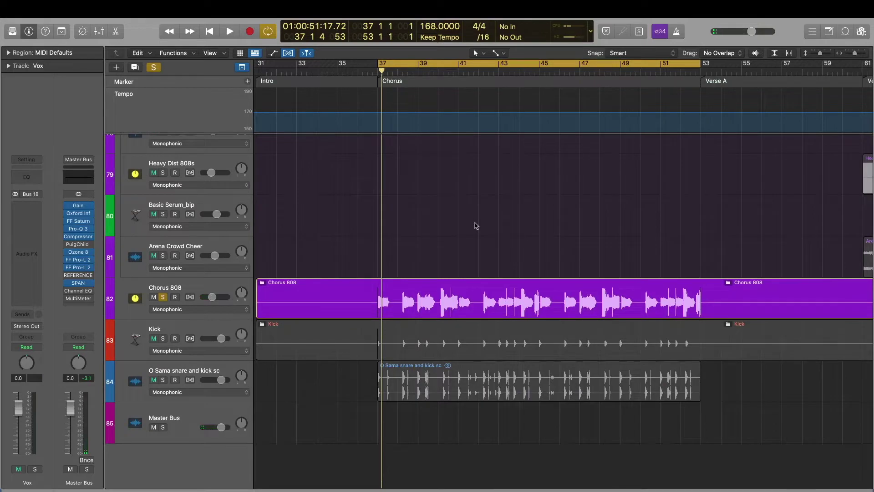
key(space)
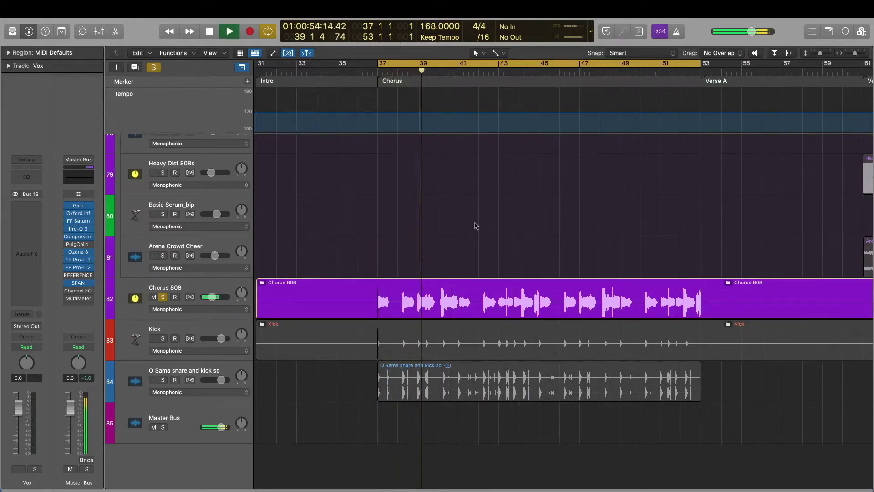
click(150, 282)
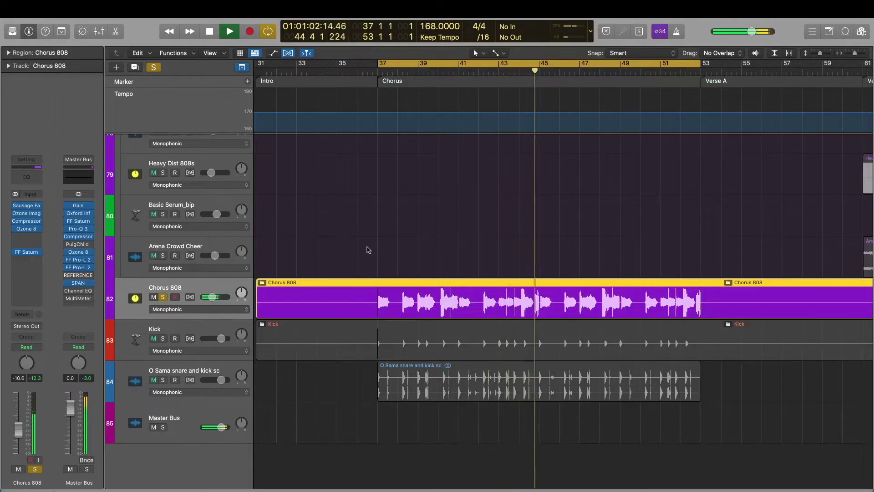
key(space)
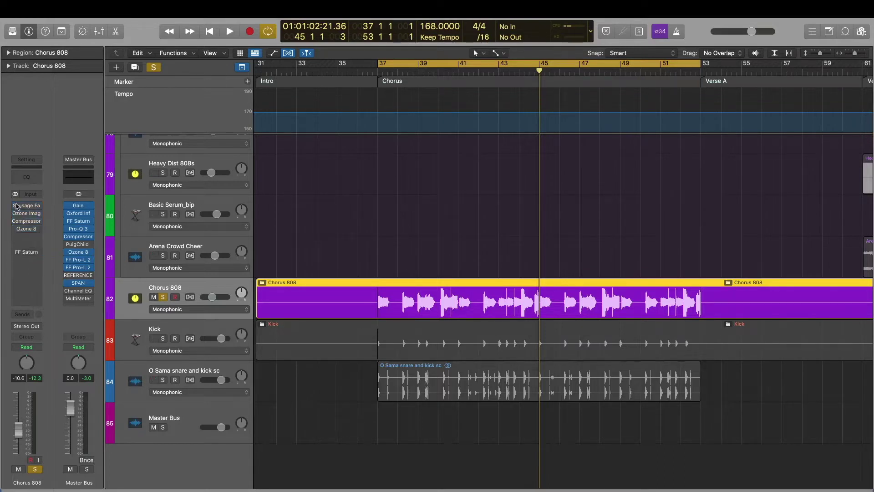
click(369, 224)
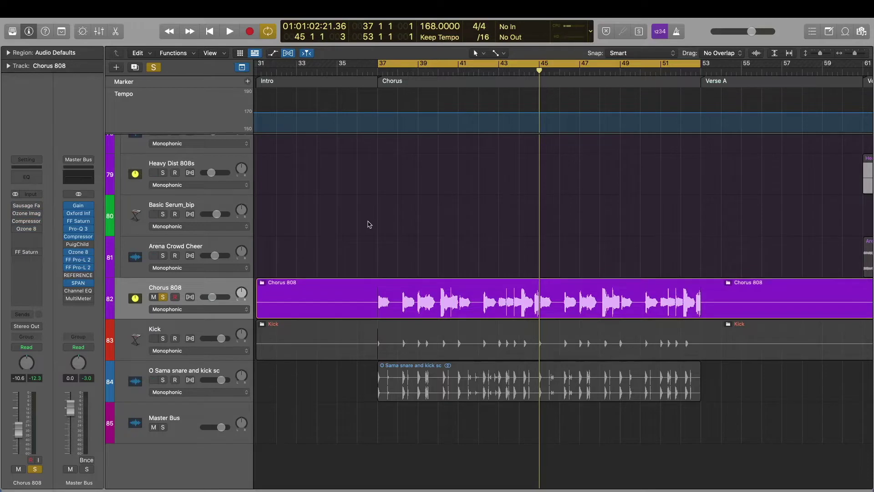
key(space)
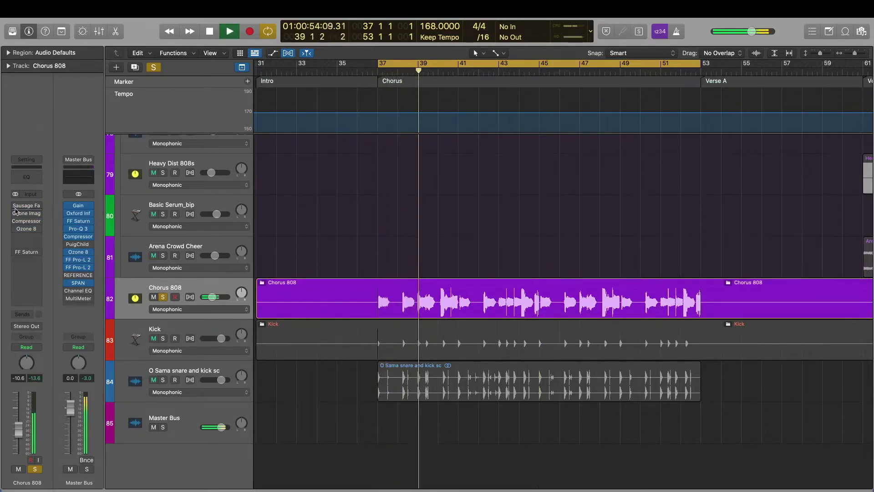
key(space)
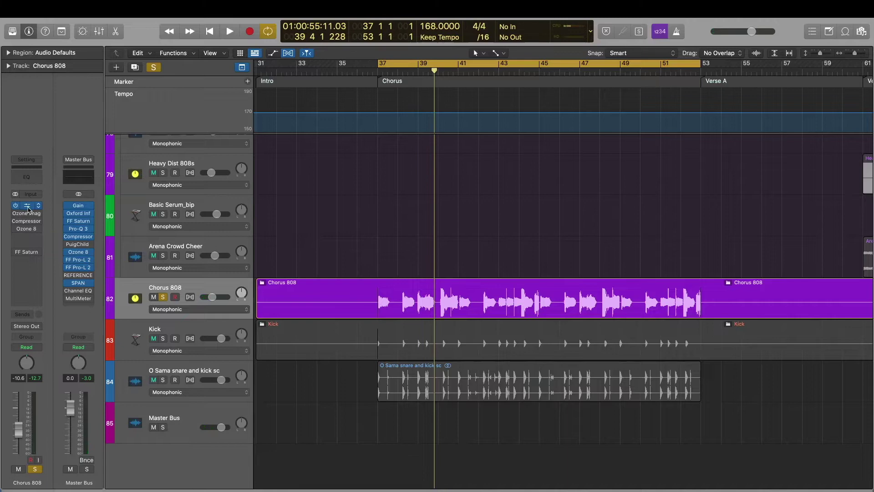
click(29, 215)
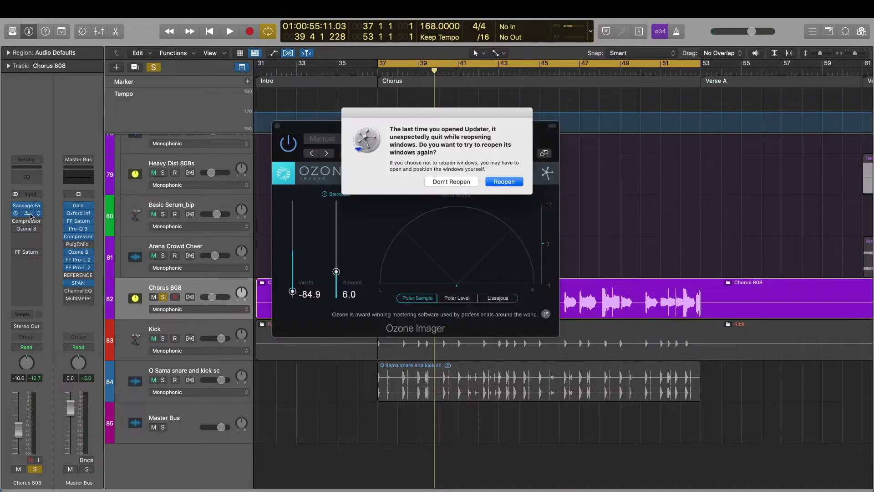
click(453, 183)
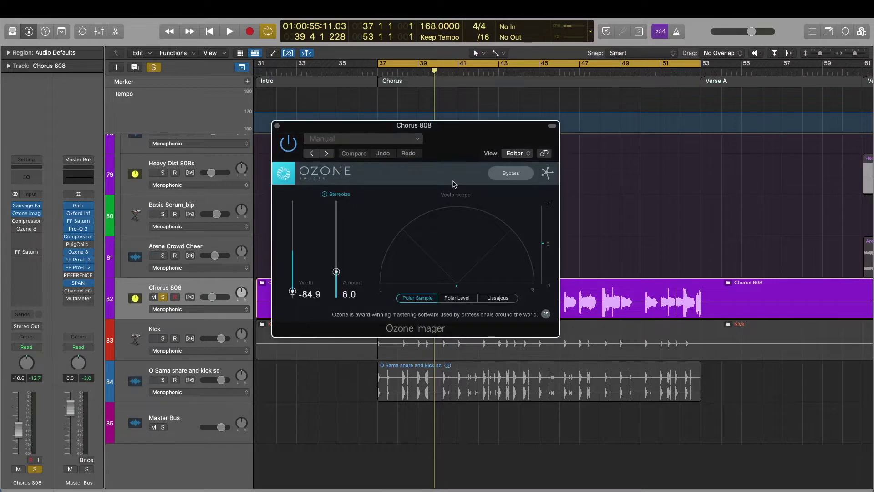
key(super+w)
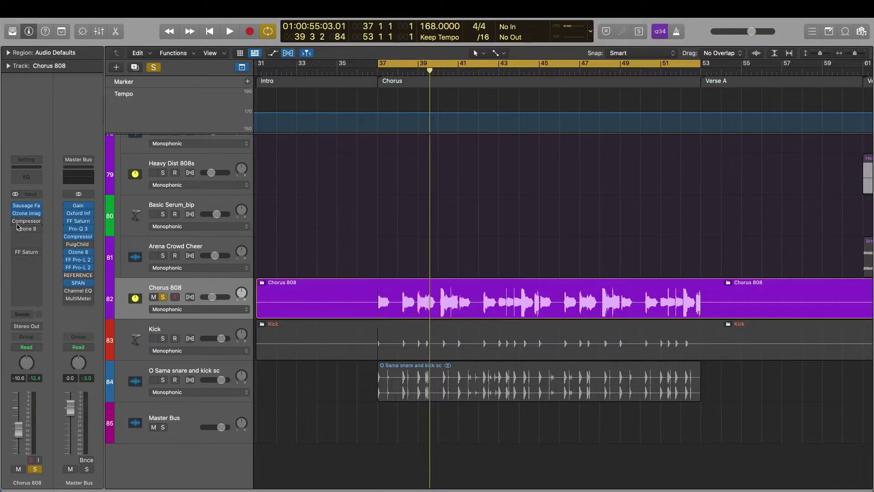
Step: Re-enable Compressor on Chorus 808, set a new loop starting at bar 43, and play it
click(17, 223)
key(super+Right)
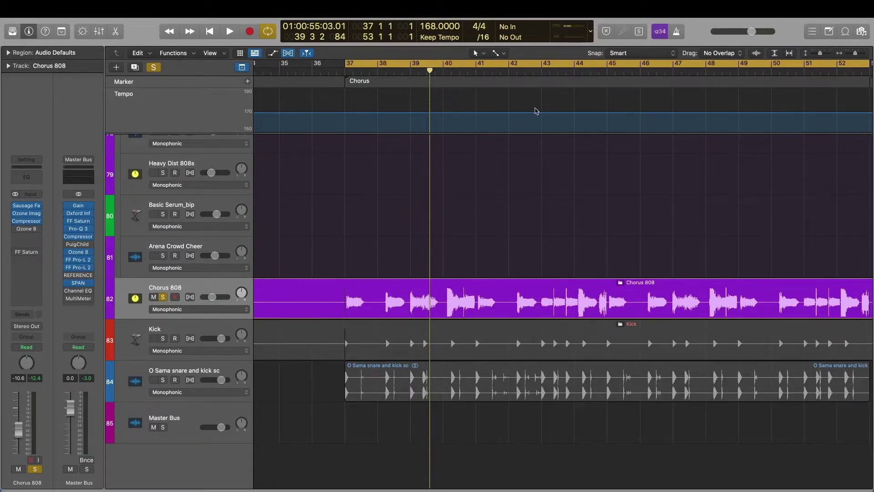
click(533, 68)
drag(536, 66, 606, 68)
key(space)
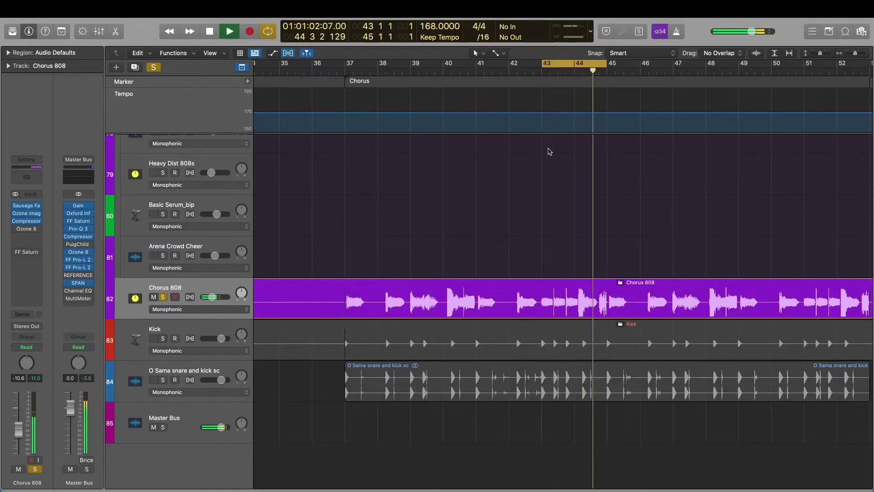
key(space)
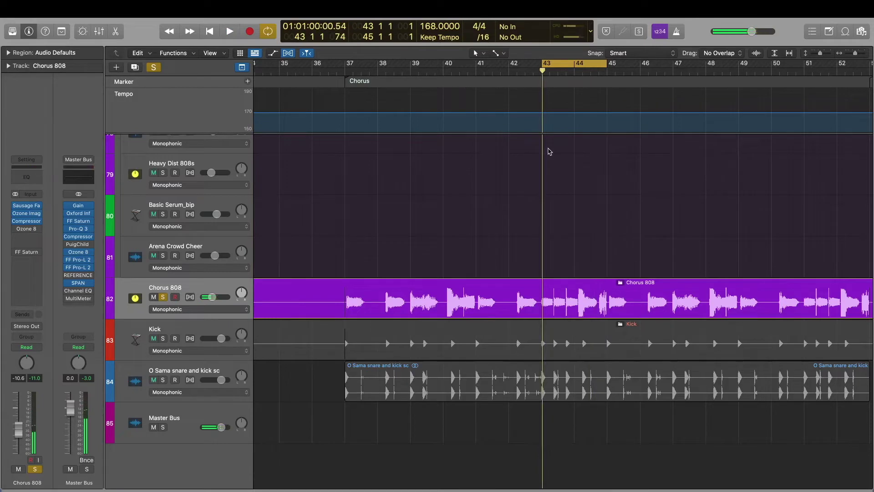
mouse_move(26, 230)
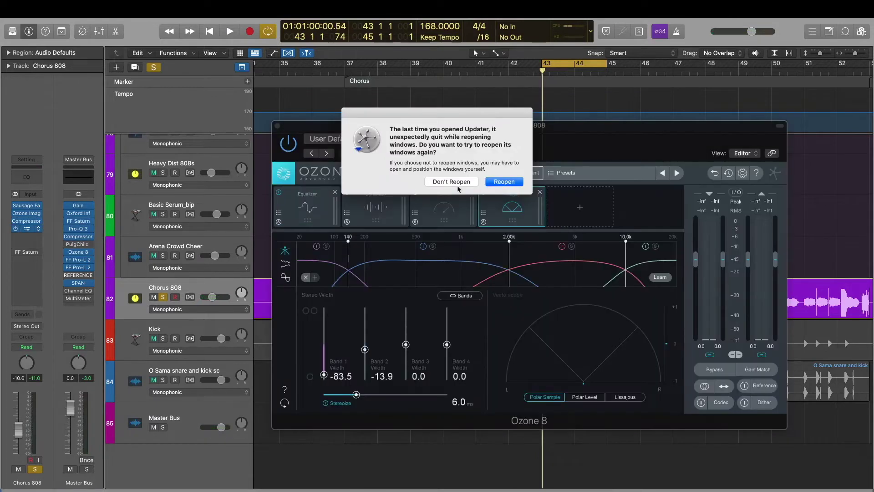
Step: Dismiss the updater alerts, audition the Chorus 808 through Ozone, then close the Ozone window
click(457, 183)
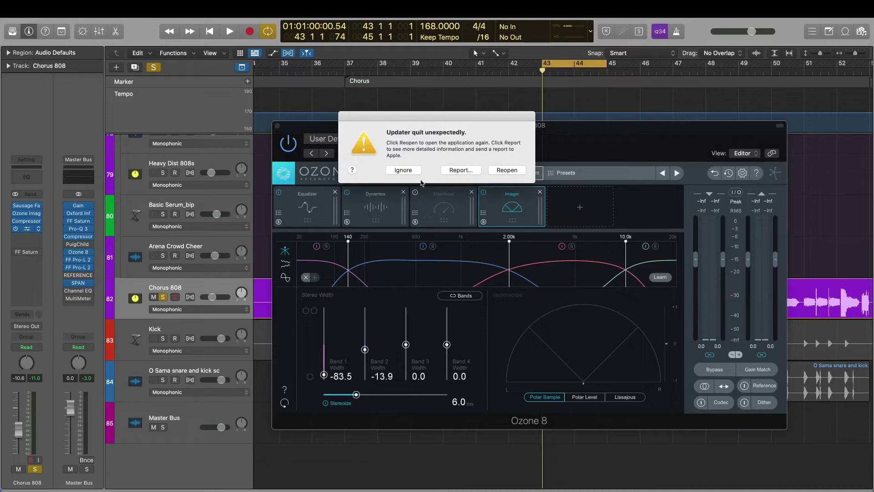
click(403, 170)
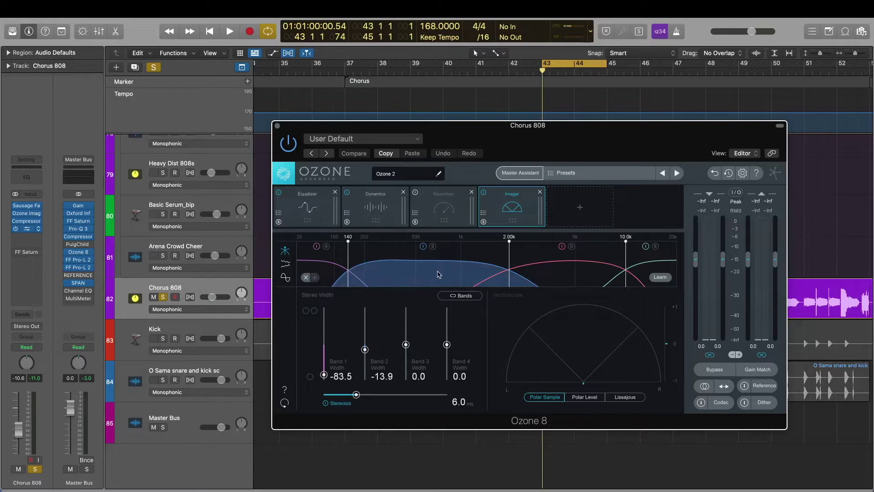
key(space)
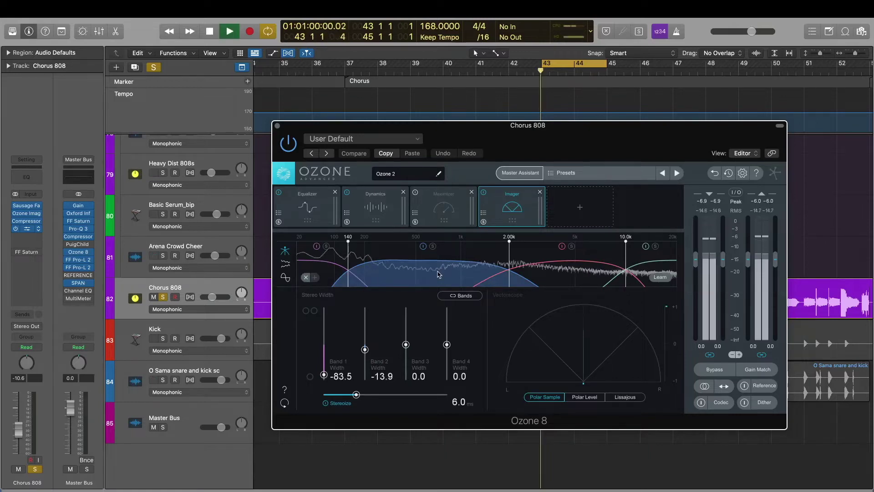
click(277, 125)
key(space)
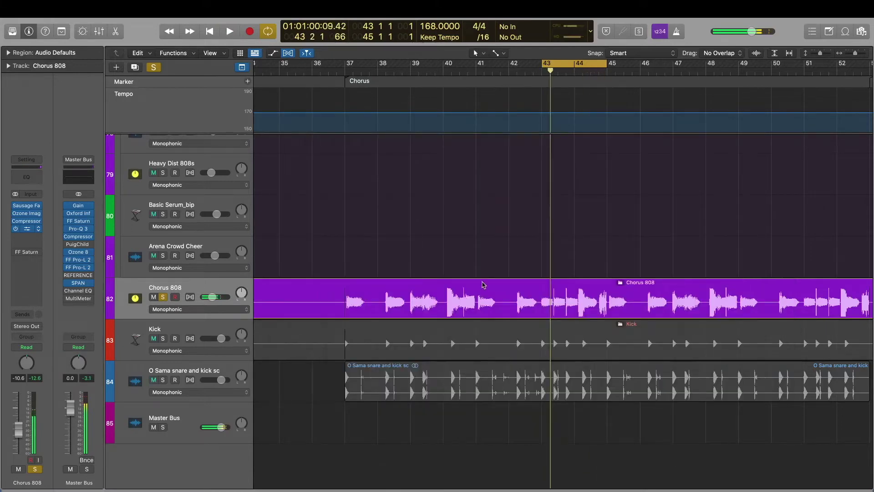
key(super+u)
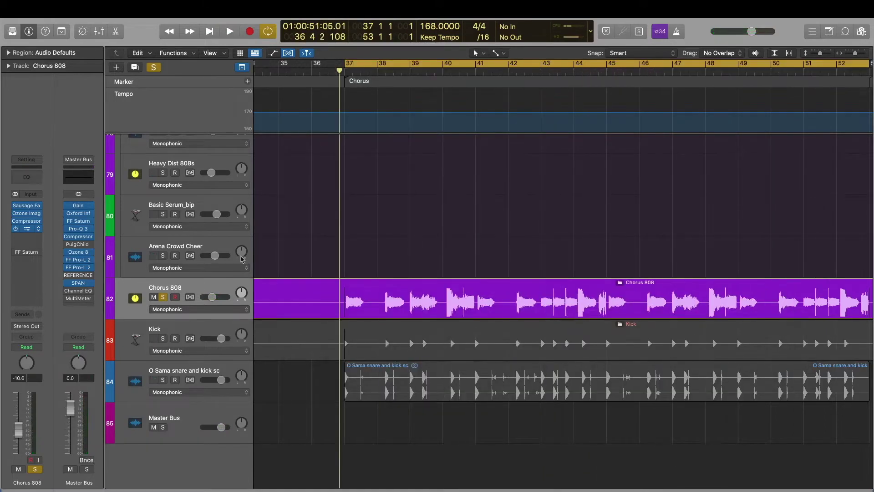
mouse_move(36, 252)
click(28, 253)
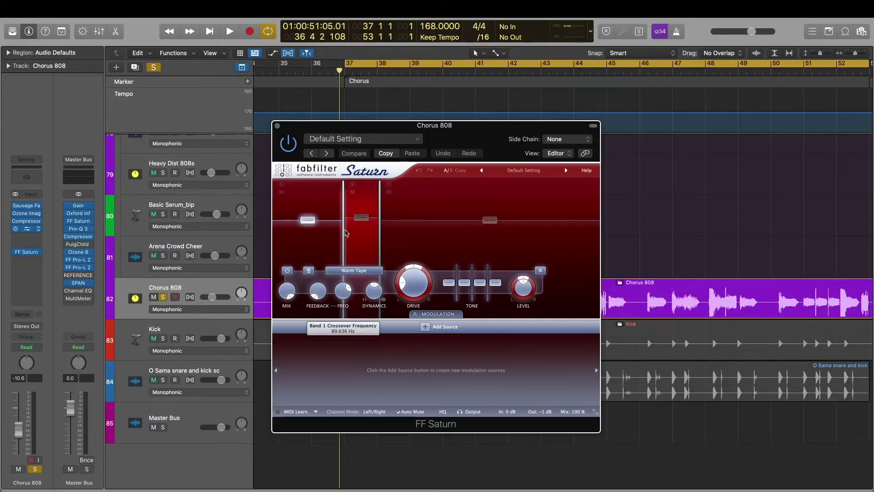
click(361, 235)
key(space)
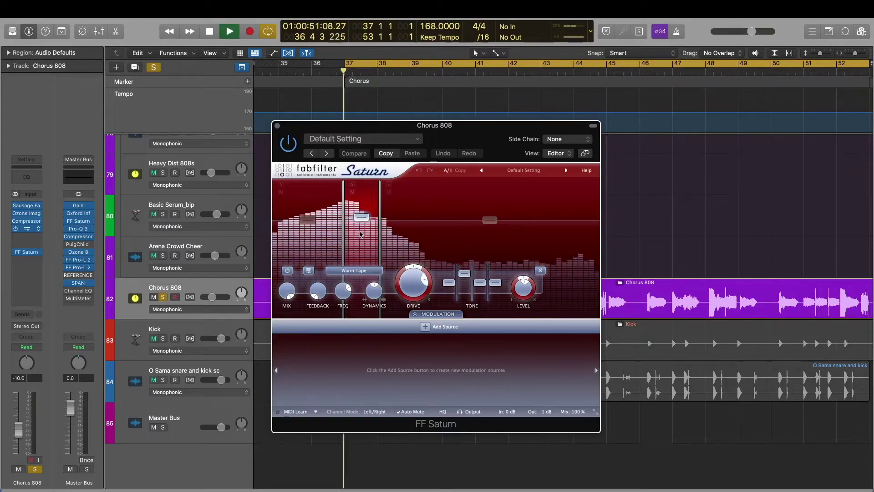
key(space)
click(277, 126)
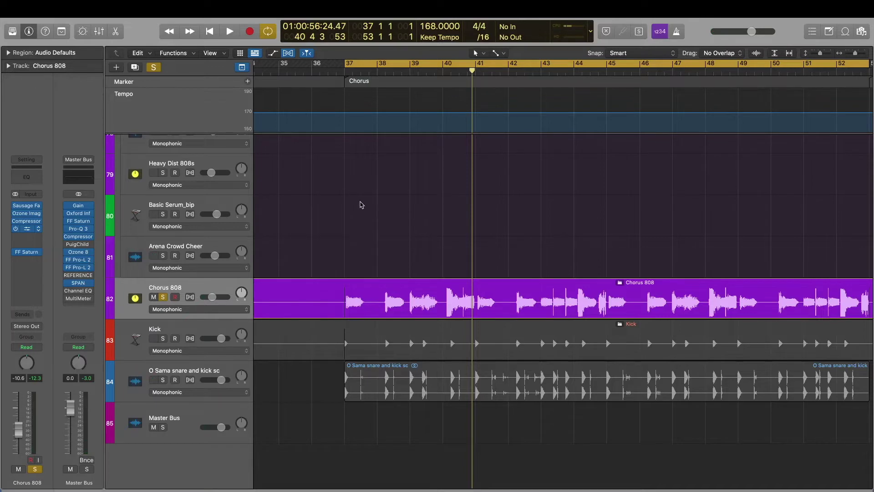
Step: Solo the Main Snare group, play it from bar 37, then select its track
scroll(361, 205, up, 10)
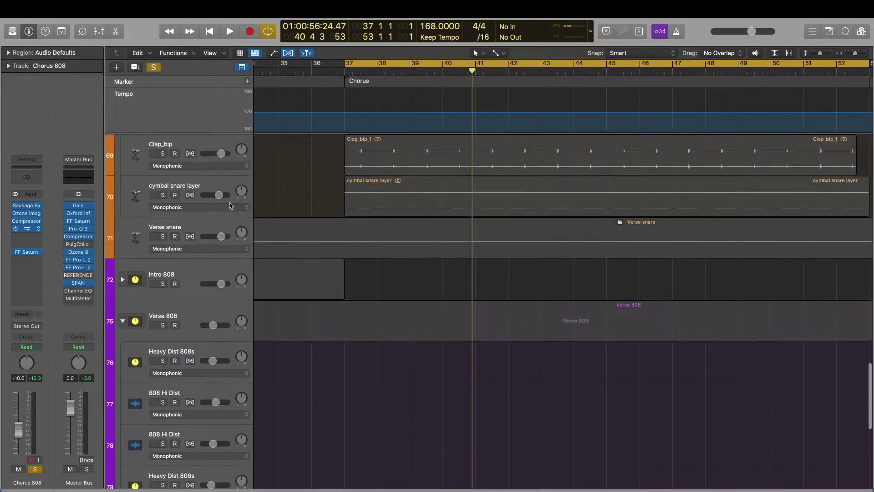
scroll(228, 207, up, 5)
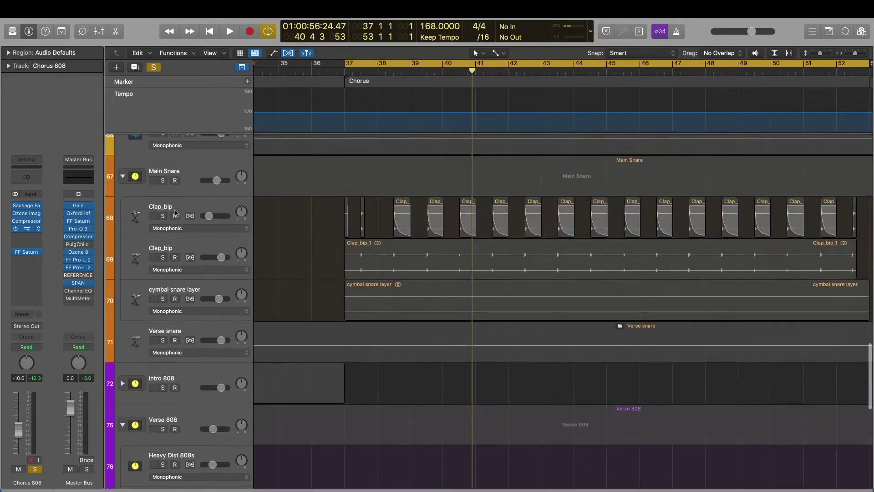
click(164, 181)
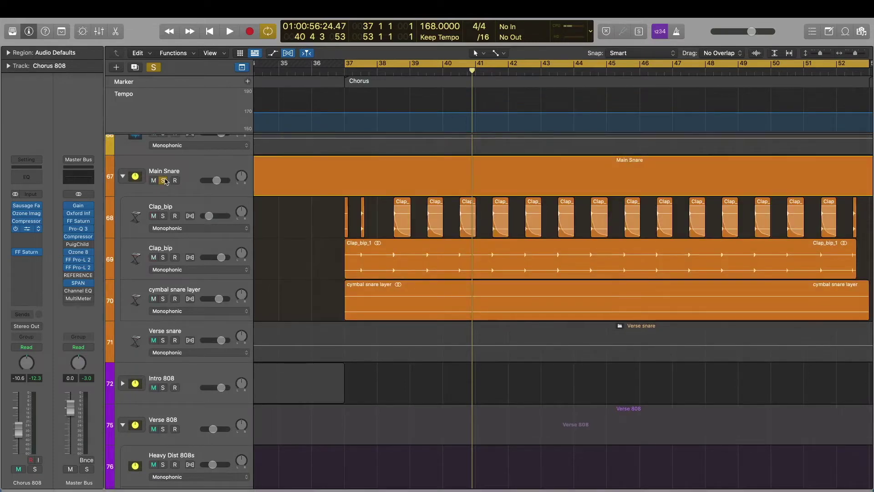
key(space)
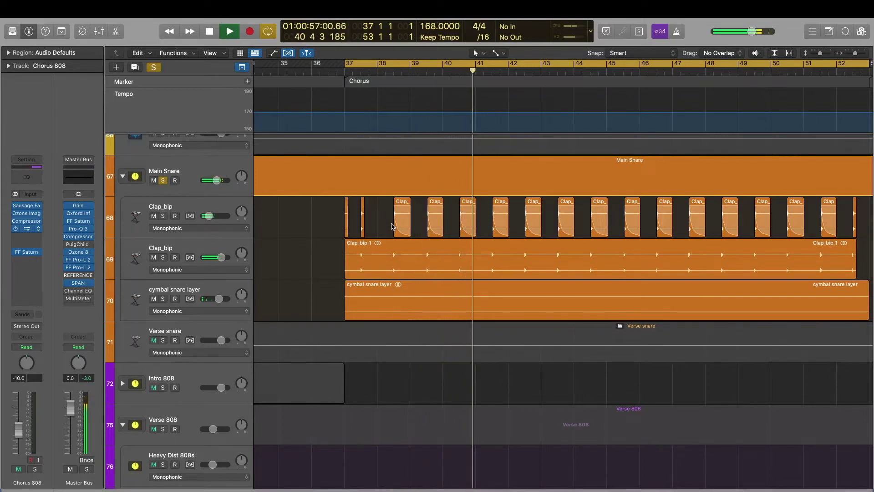
key(space)
click(225, 167)
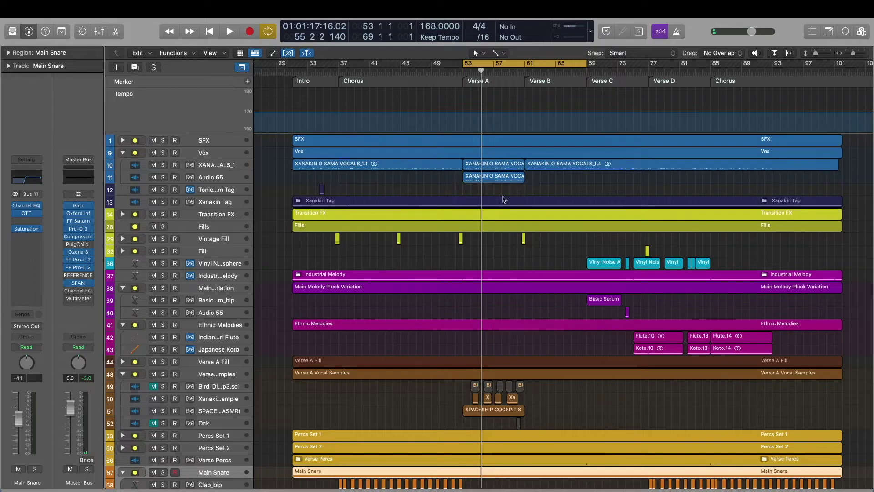
Step: Move the cycle range to start at bar 51 and play it back
scroll(502, 197, down, 1)
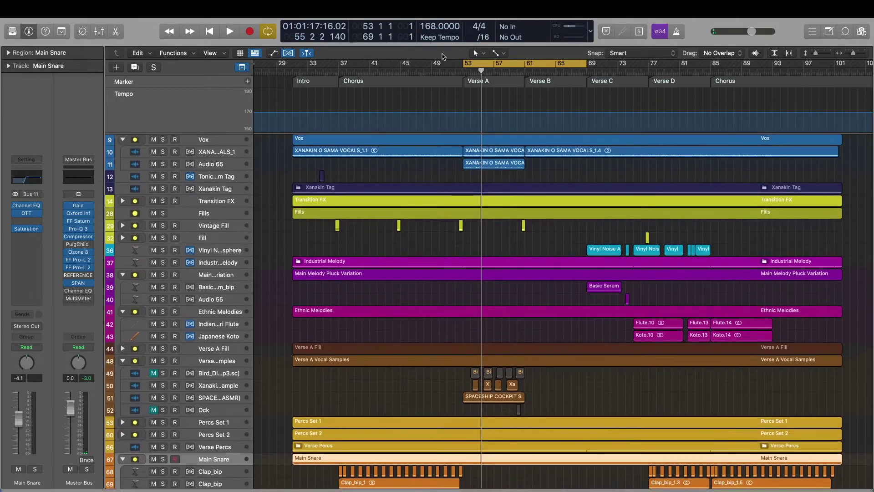
drag(438, 66, 517, 66)
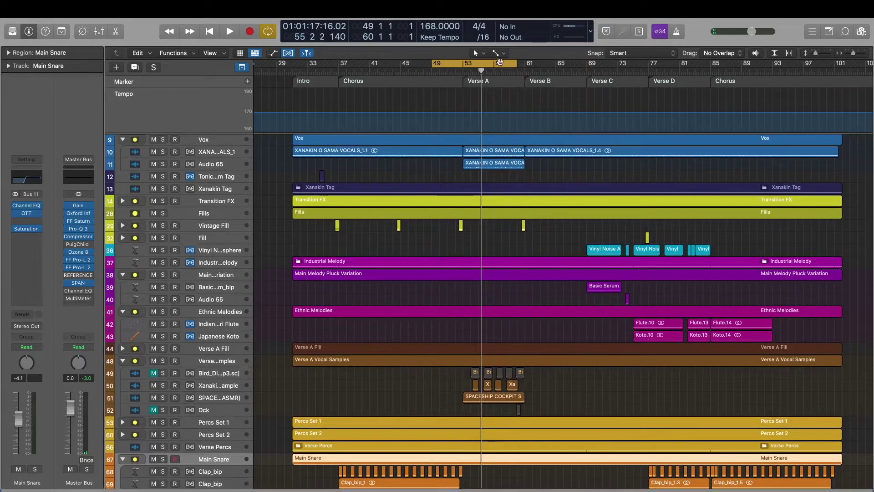
drag(500, 62, 519, 66)
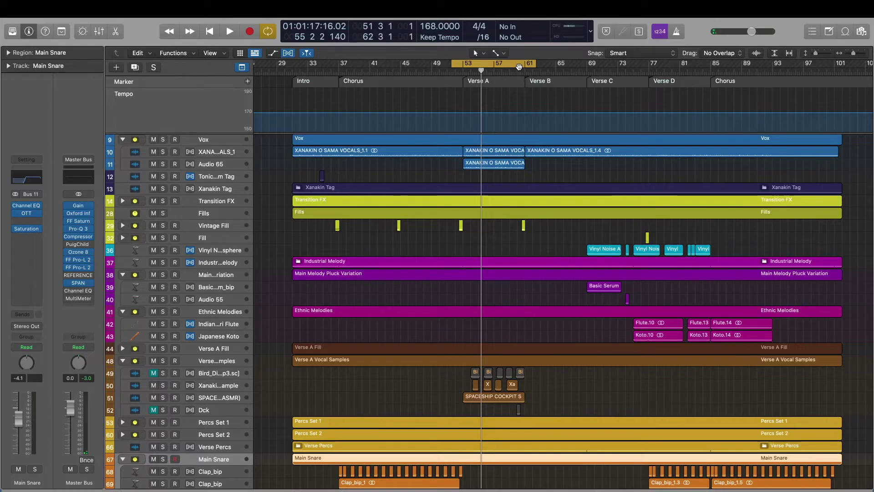
key(space)
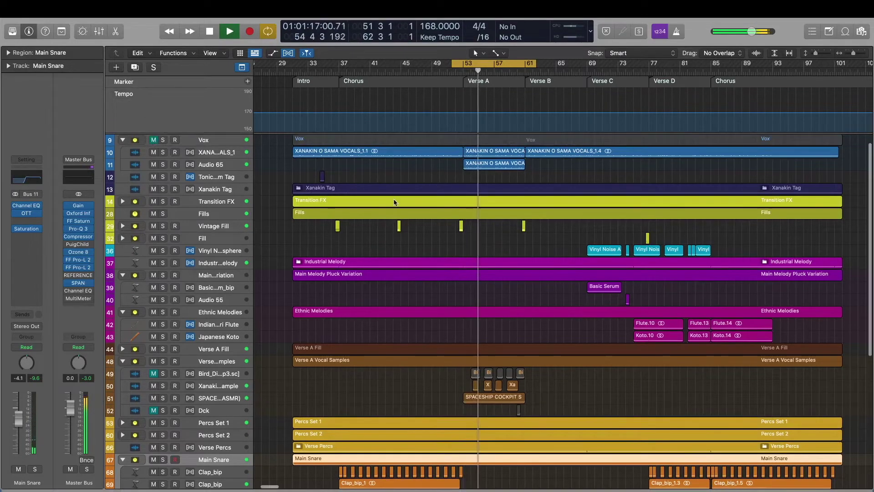
scroll(395, 202, down, 2)
key(space)
Step: Set the cycle to bars 53–61 for Verse A and play it
scroll(395, 202, down, 10)
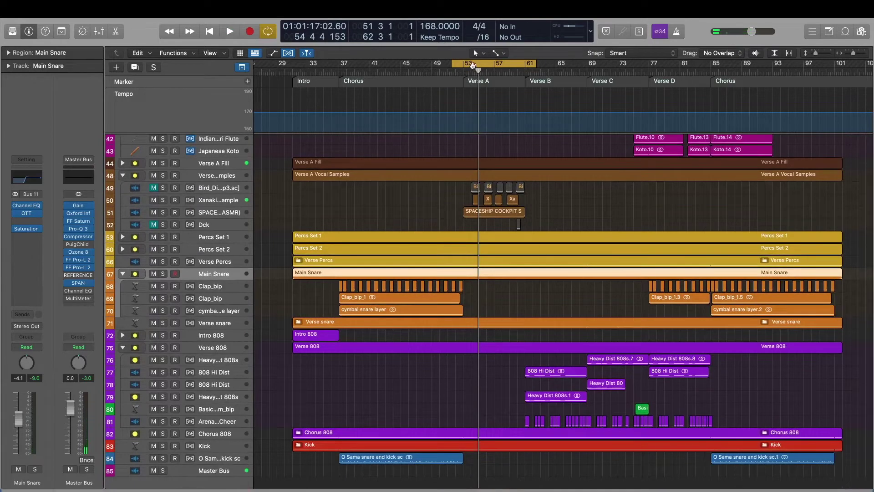
drag(473, 65, 484, 66)
drag(548, 65, 493, 94)
key(space)
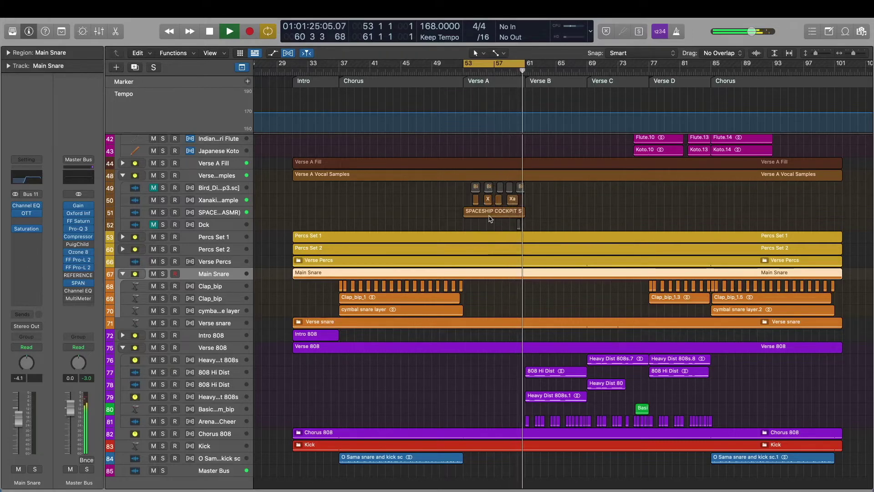
key(space)
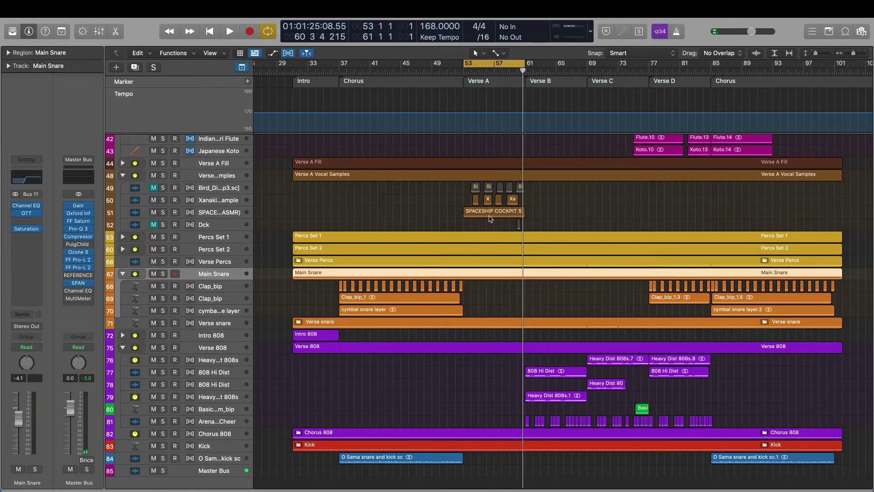
Step: Solo the Bird_Dick sample track in the Verse A Vocal Samples stack and play bars 53–61
scroll(490, 219, up, 10)
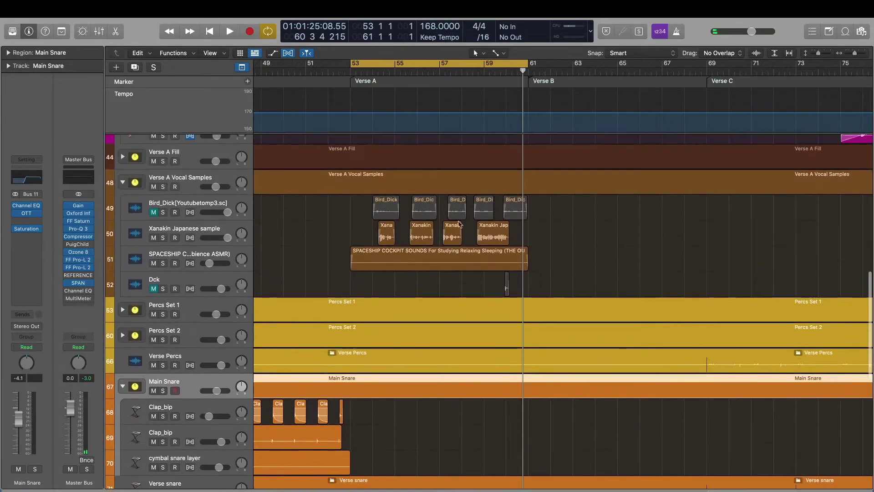
click(220, 231)
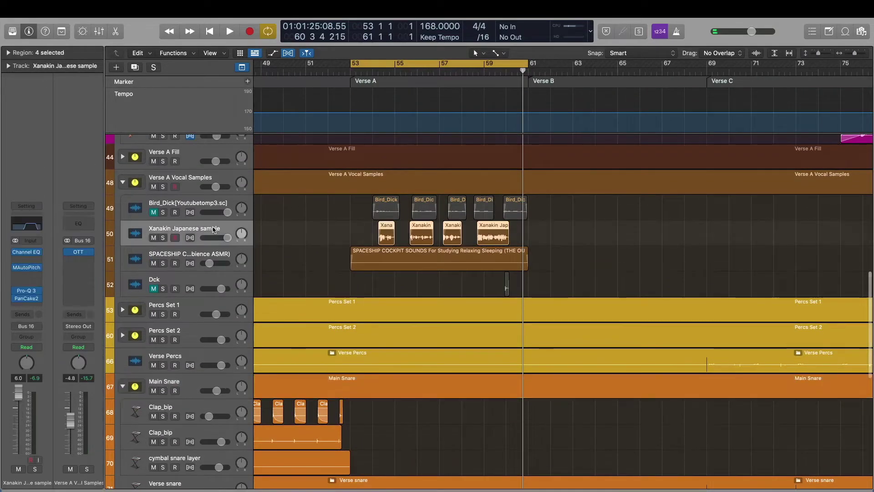
click(367, 240)
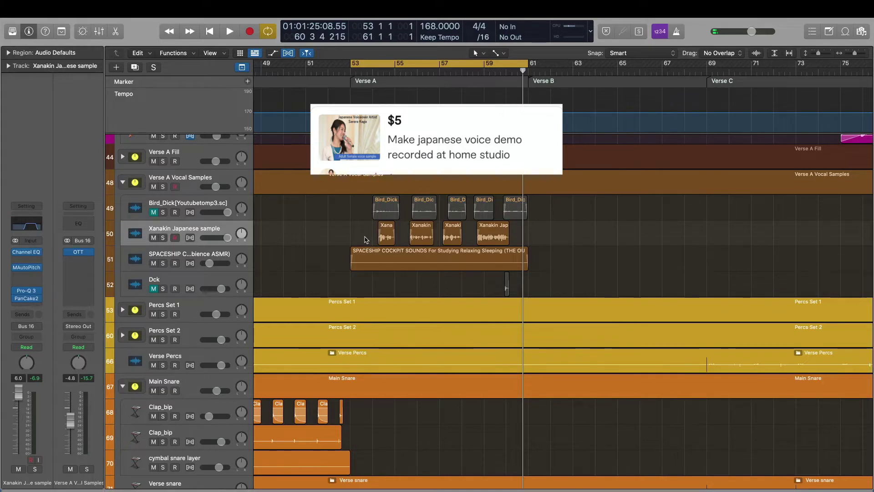
click(163, 213)
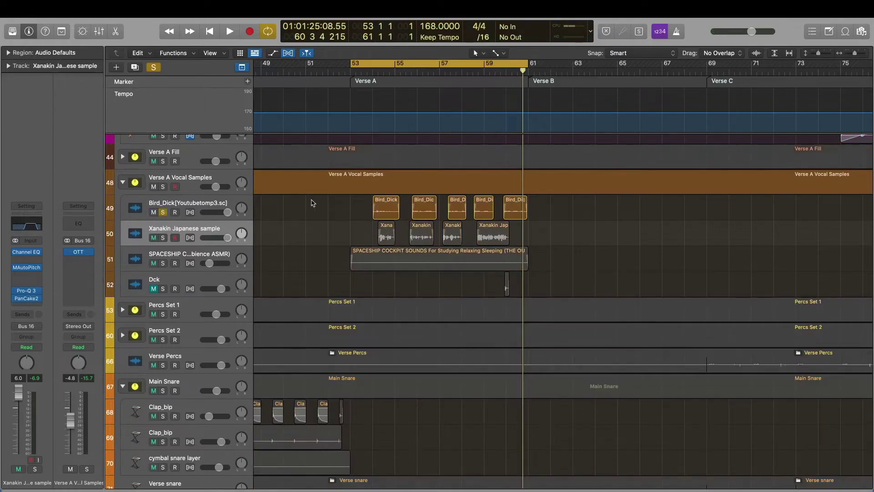
click(213, 209)
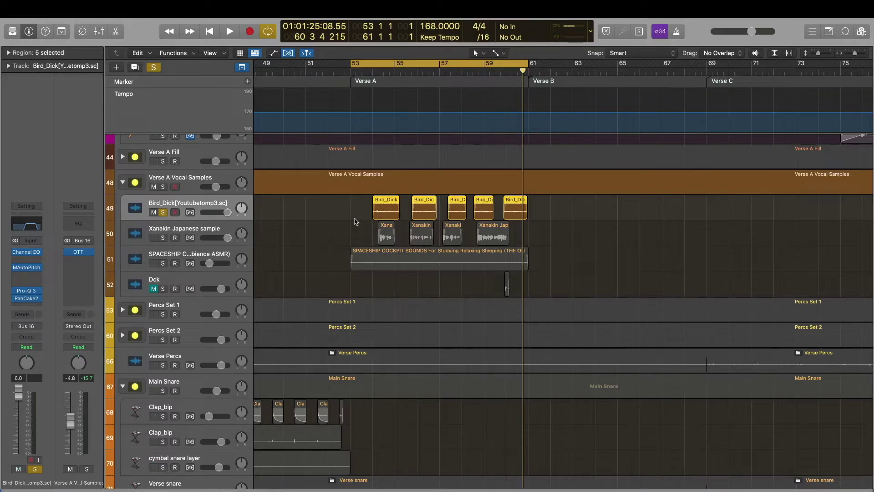
click(325, 210)
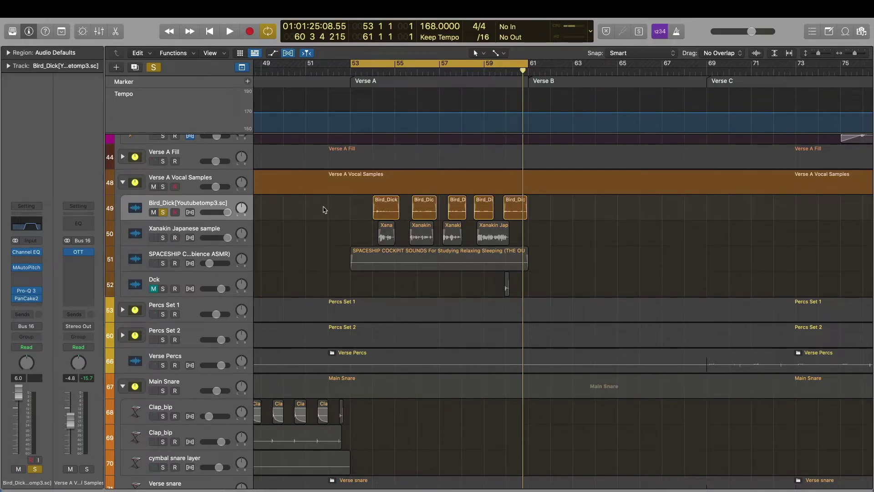
key(space)
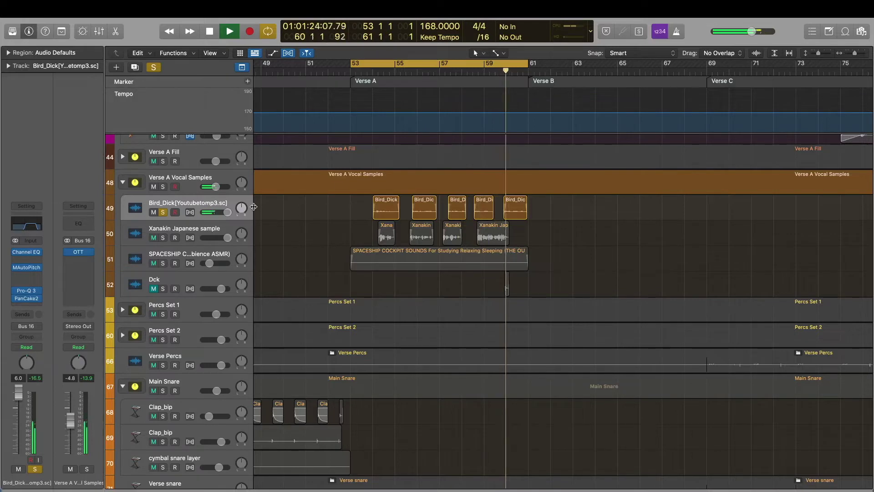
Step: Move the cycle range to Verse B, bars 61–69, with taller track lanes and closer zoom
key(space)
key(z)
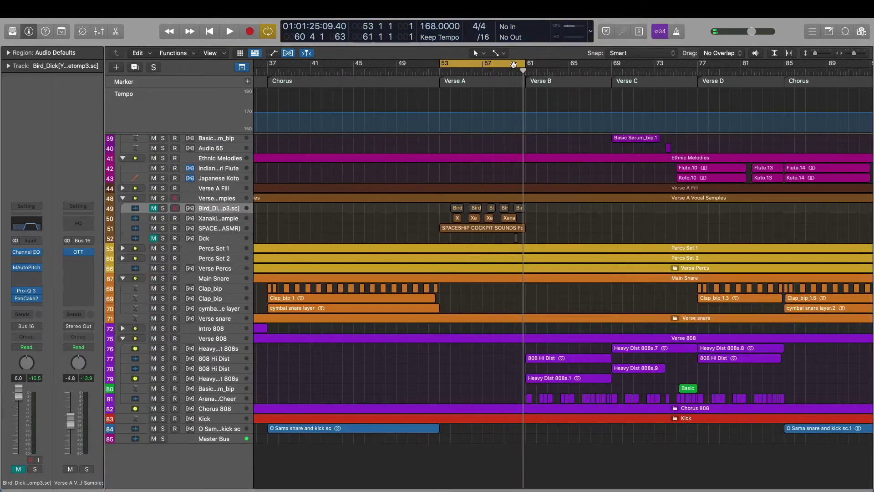
drag(530, 67, 612, 68)
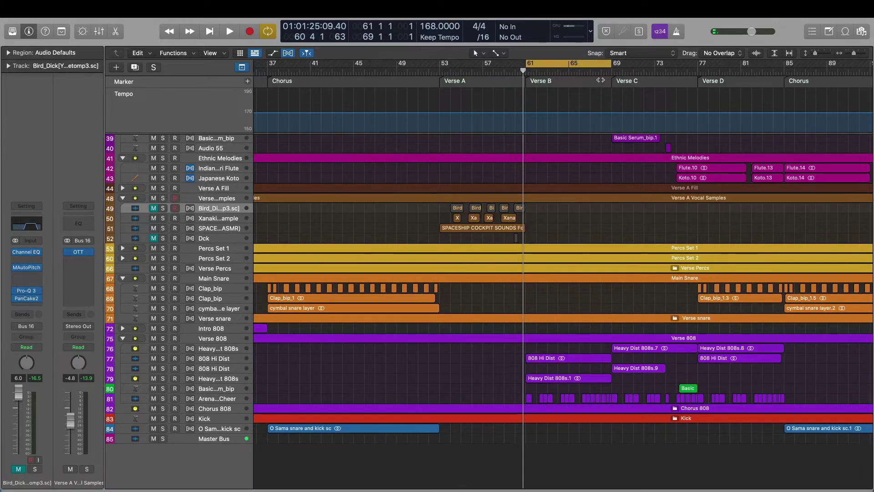
key(super+Down)
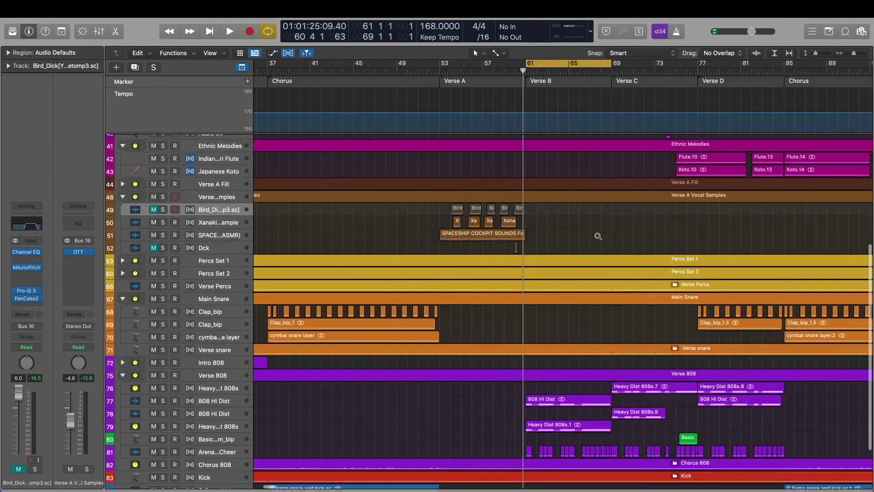
key(super+Right)
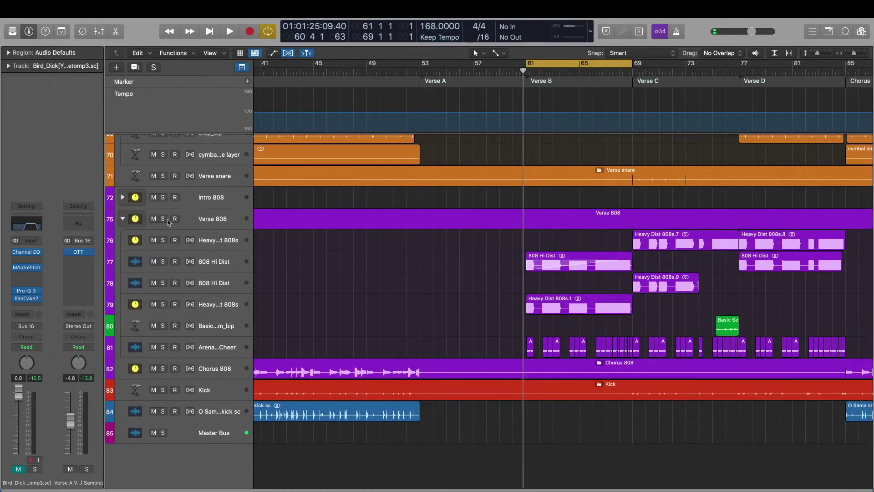
Step: Solo the Verse 808 track and play it through Verse B
click(163, 219)
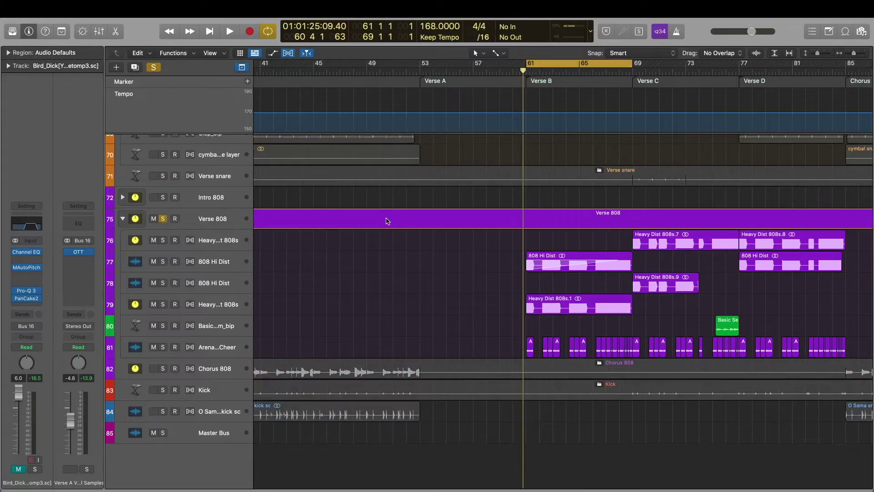
key(space)
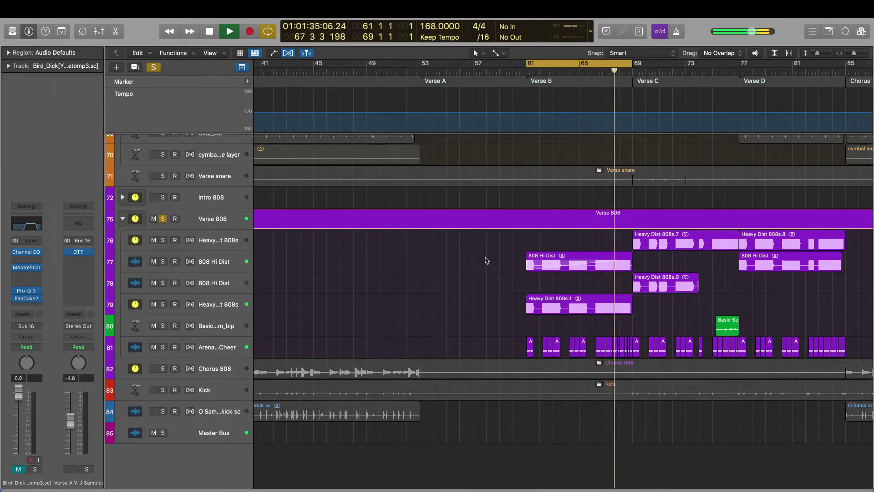
key(space)
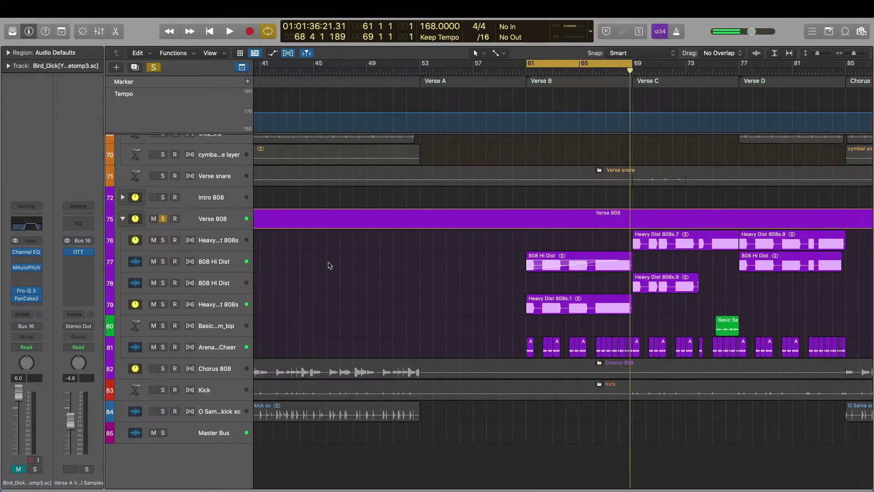
Step: Unsolo Verse 808, set the cycle to bars 69–77 over Verse C, and play
click(163, 219)
scroll(533, 221, up, 10)
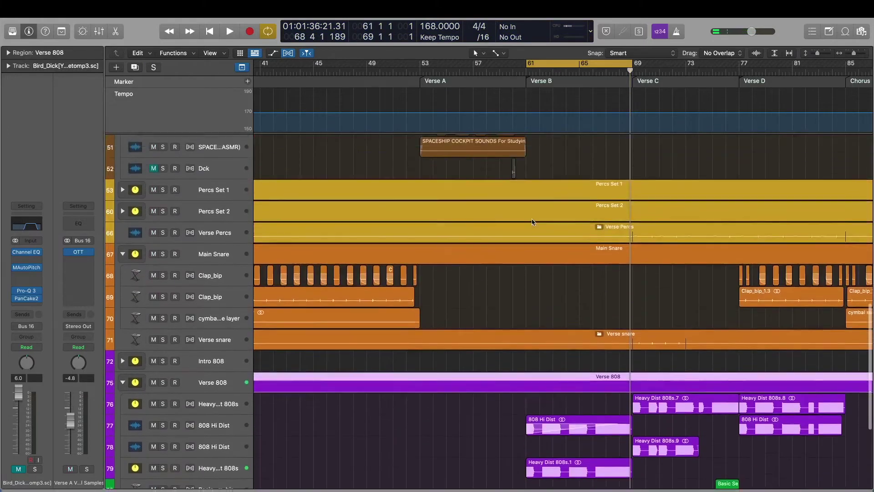
scroll(532, 222, up, 2)
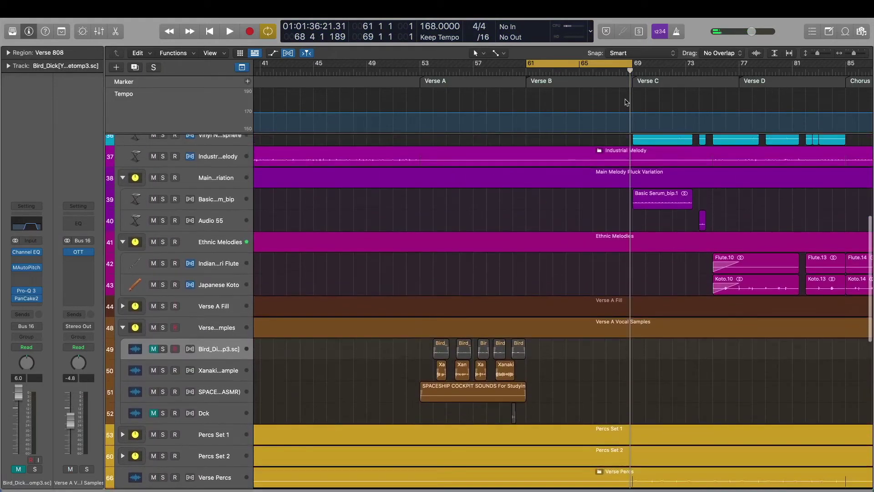
mouse_move(623, 62)
mouse_down()
mouse_move(744, 69)
mouse_move(729, 72)
mouse_up()
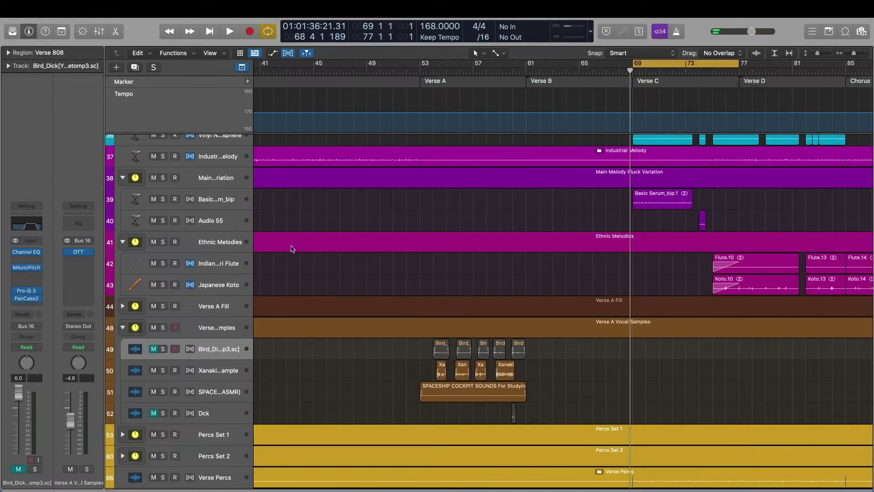
key(space)
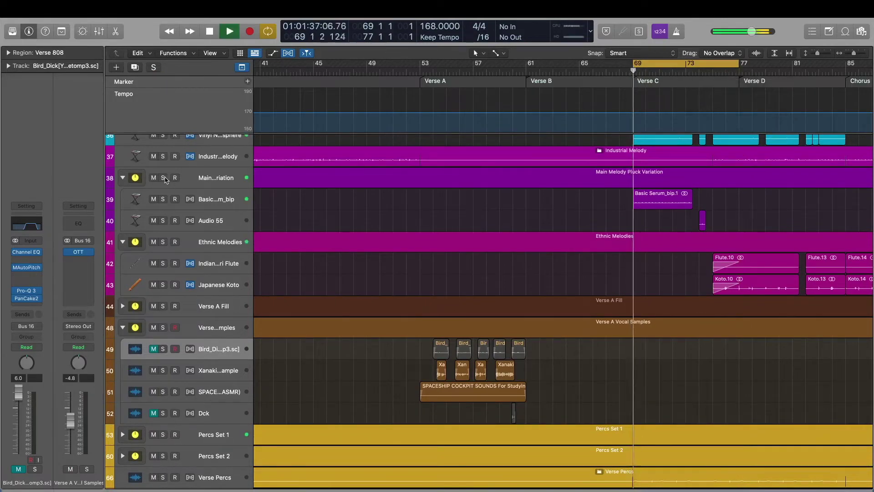
Step: Solo the Main Melody Pluck Variation track and audition it over Verse C
click(164, 178)
scroll(538, 200, right, 10)
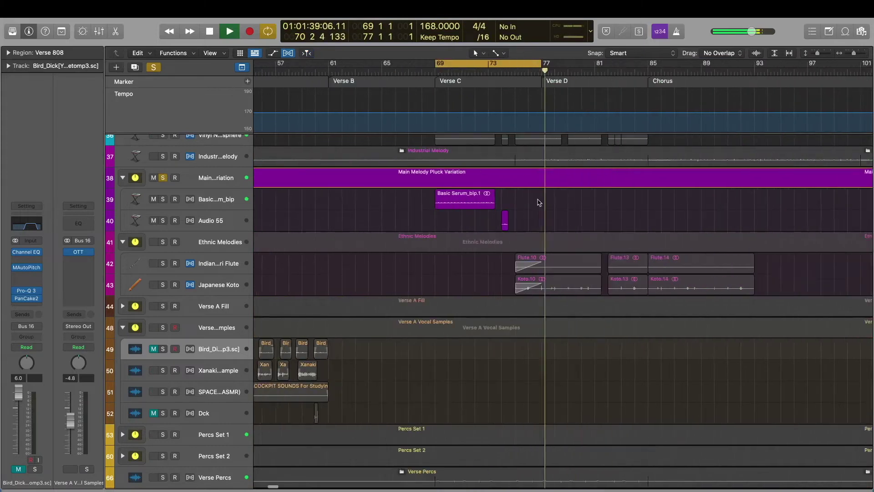
scroll(538, 203, up, 2)
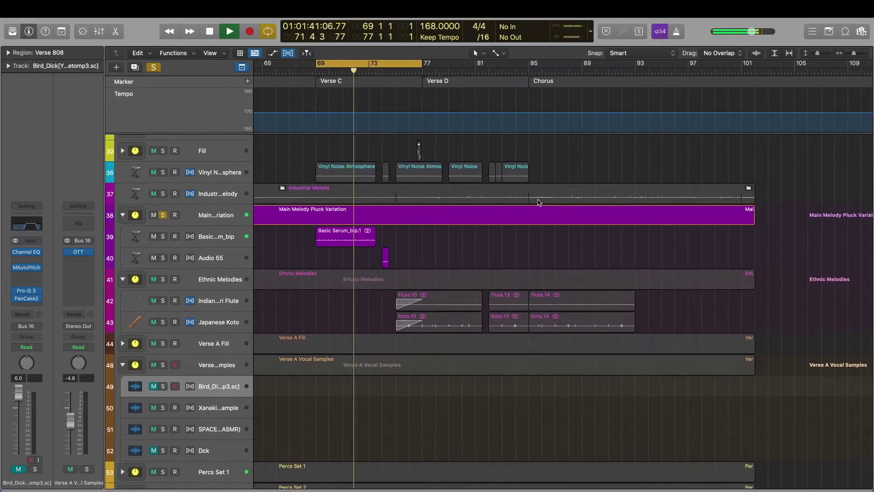
key(space)
scroll(501, 204, left, 5)
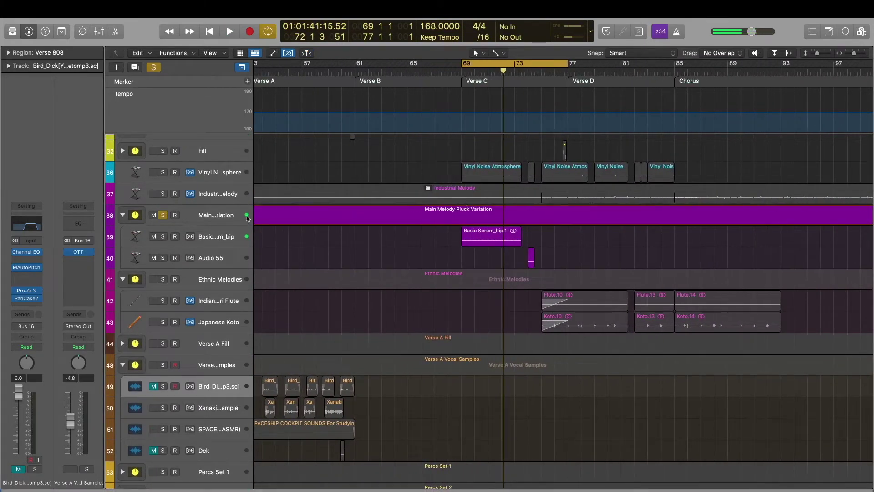
click(224, 233)
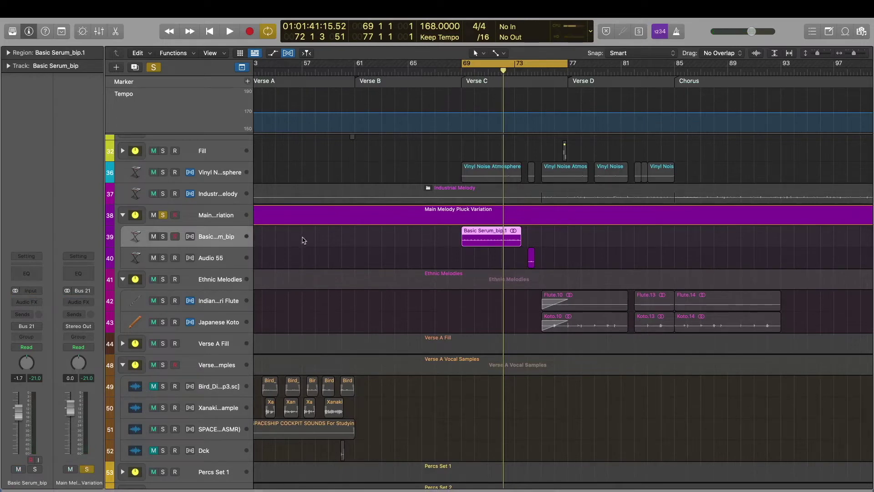
key(space)
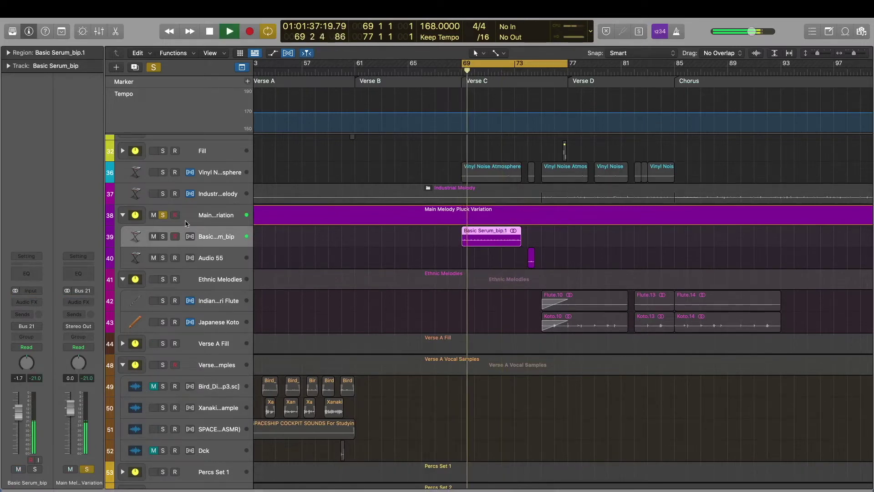
Step: Unsolo the melody, stop playback, turn off Cycle and shrink the track heights
click(163, 215)
key(space)
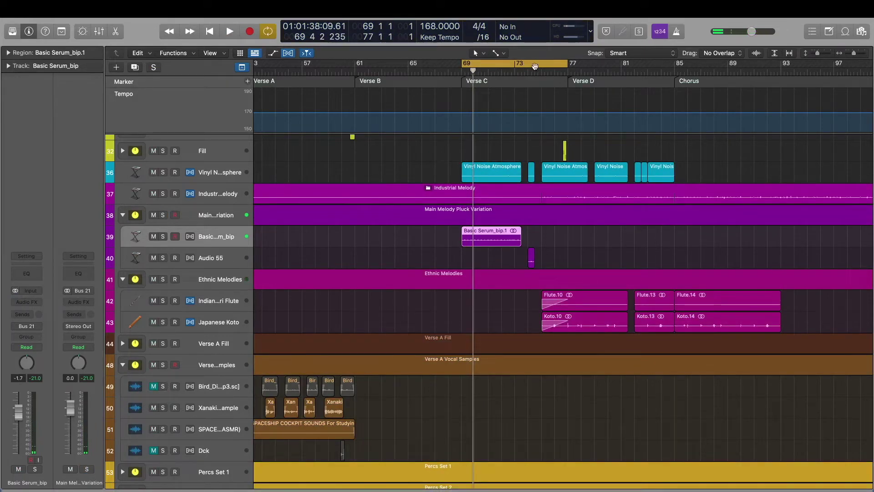
click(546, 64)
key(super+Up)
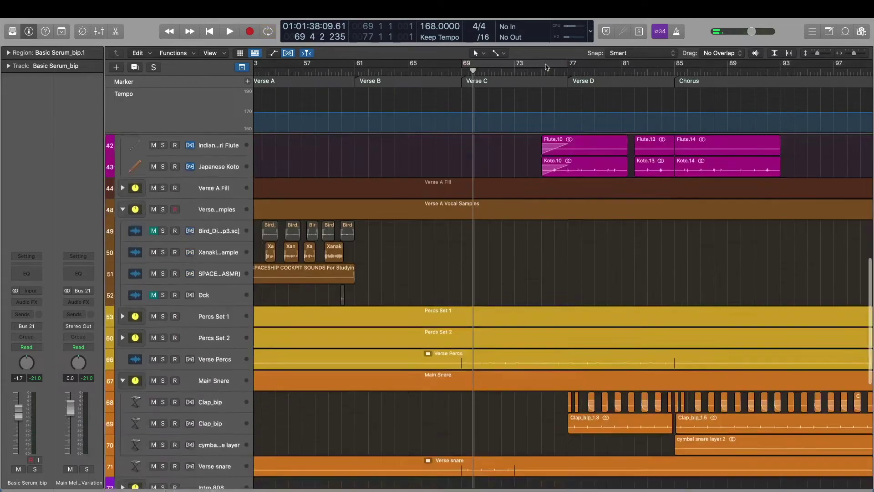
scroll(547, 67, down, 5)
scroll(540, 130, down, 2)
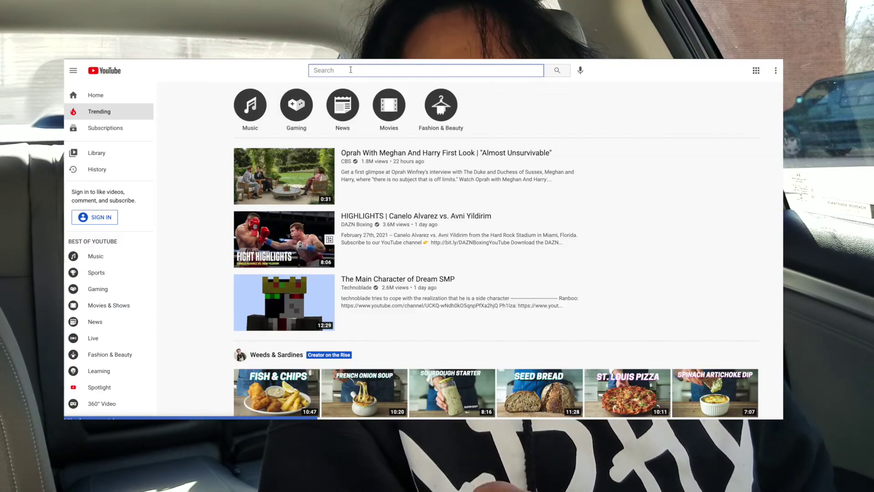
Step: Search YouTube for 'tonic dream' and browse the results
text(ream)
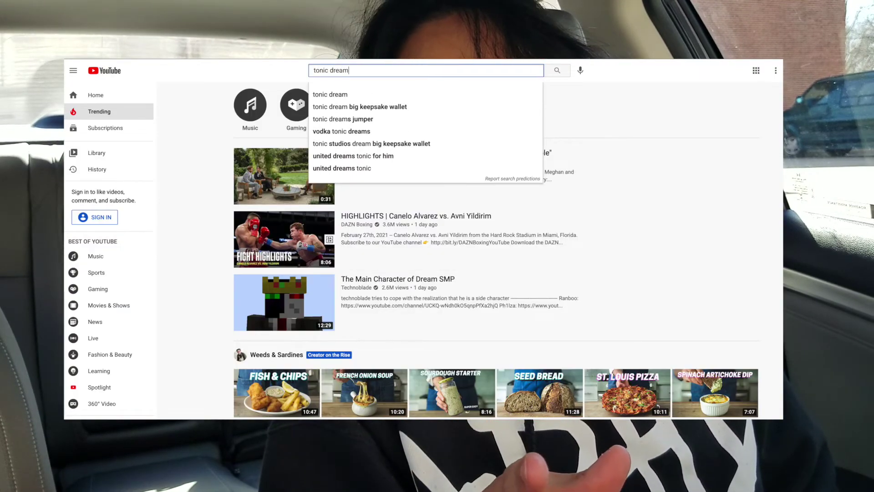
key(Return)
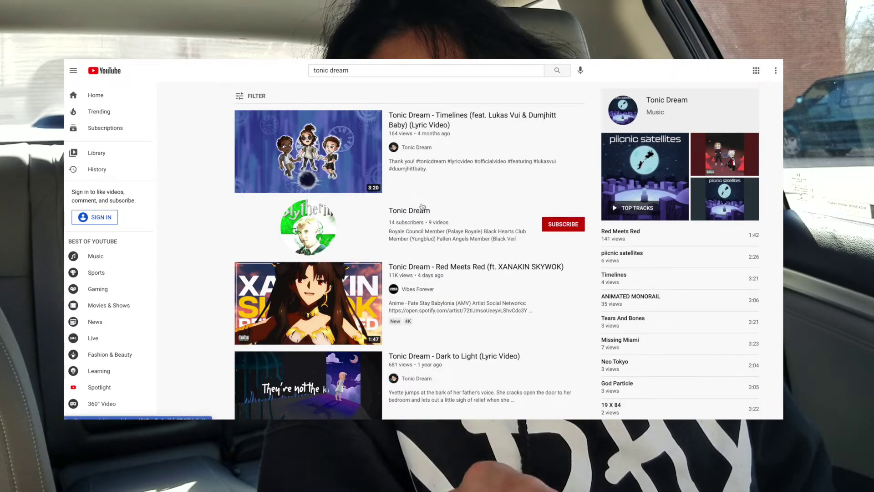
scroll(428, 179, down, 3)
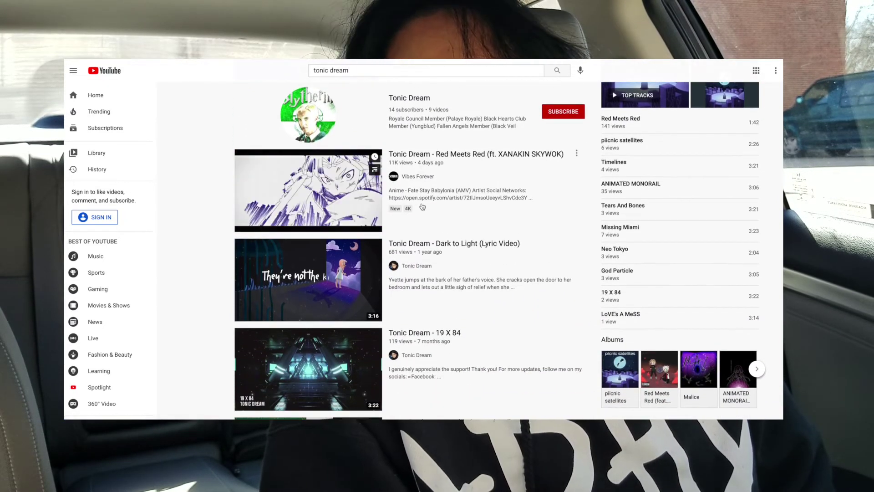
scroll(359, 197, up, 1)
scroll(346, 163, up, 1)
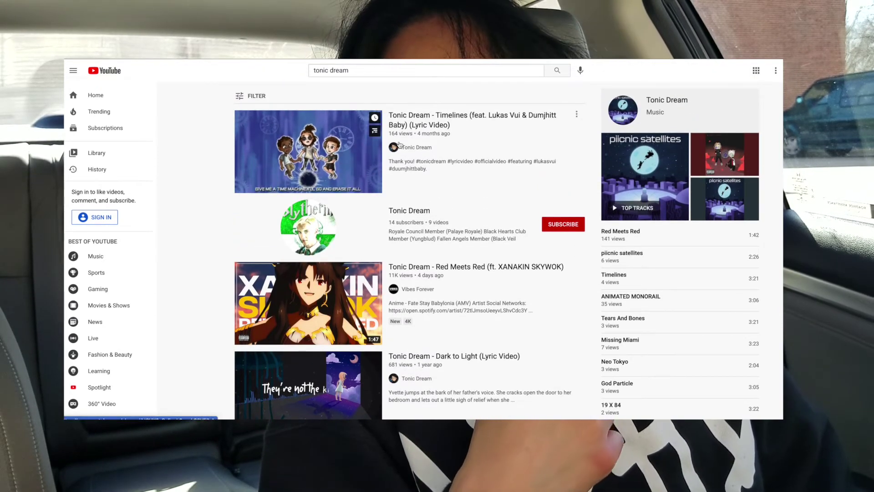
Step: Open the Timelines lyric video and go to the Tonic Dream channel page
click(304, 171)
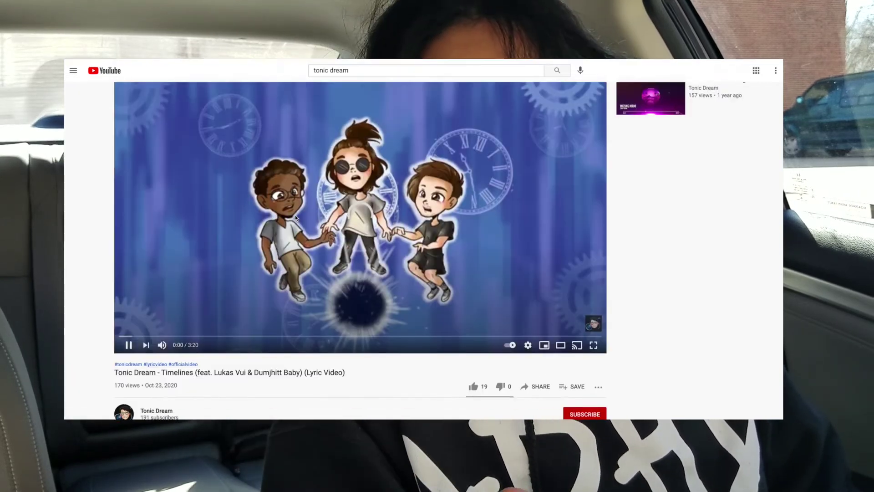
scroll(296, 215, down, 2)
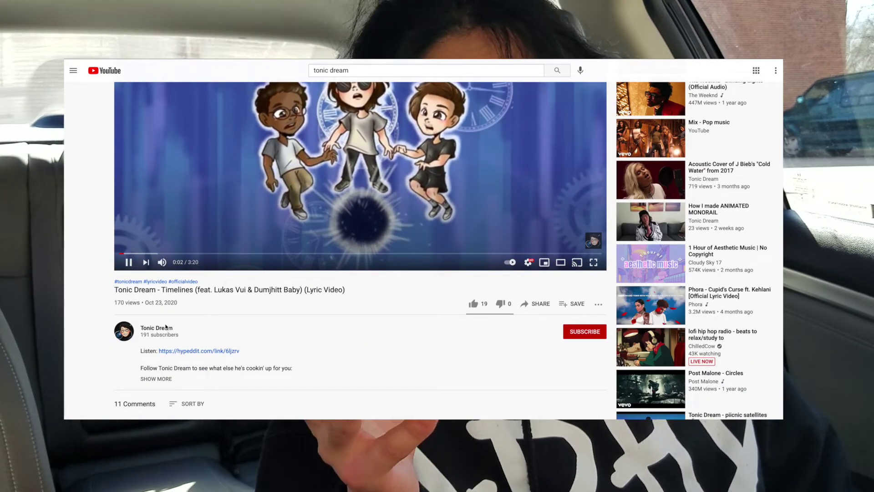
click(164, 330)
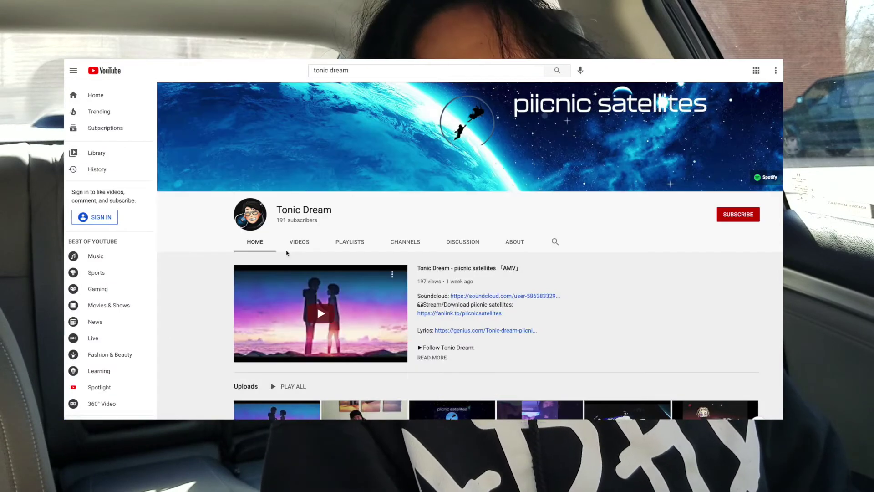
scroll(444, 264, down, 1)
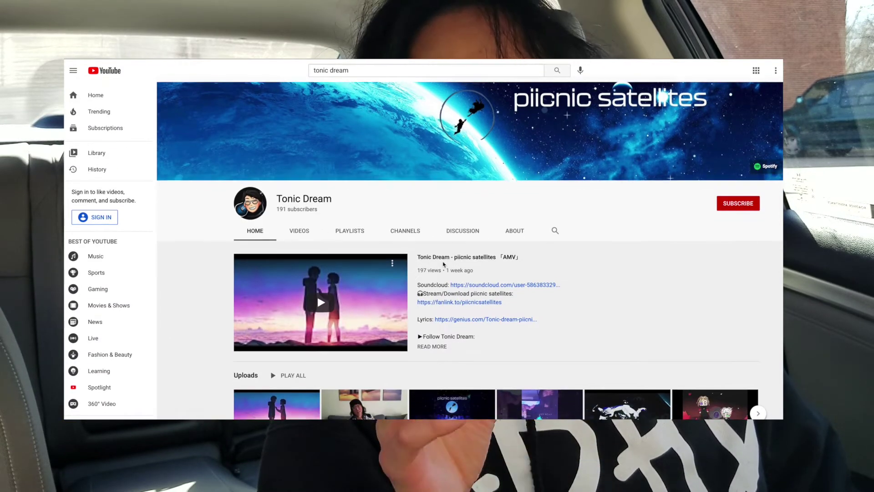
scroll(444, 264, up, 1)
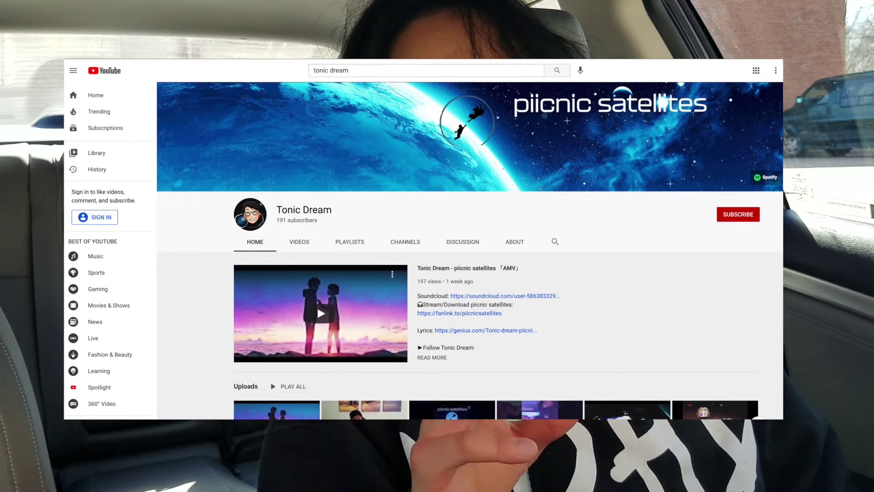